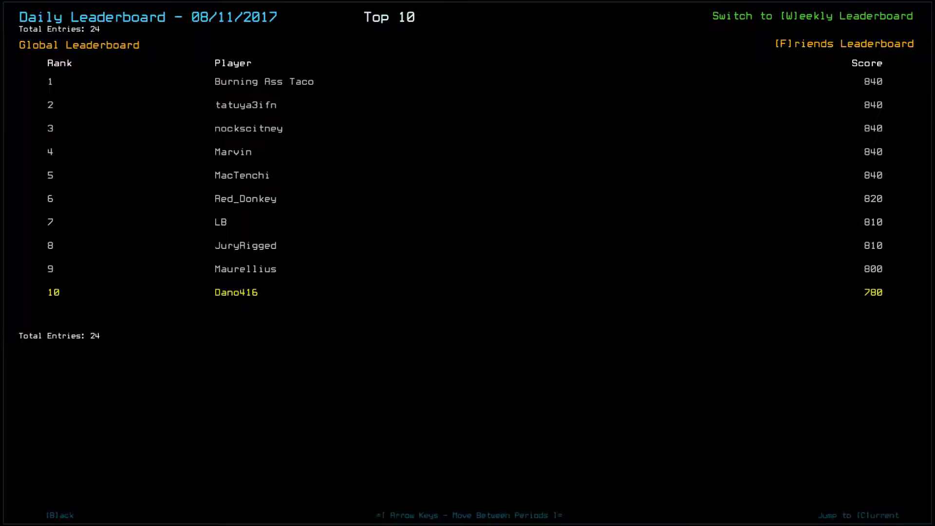
Show the daily leaderboard filtered to friends only.
key(f)
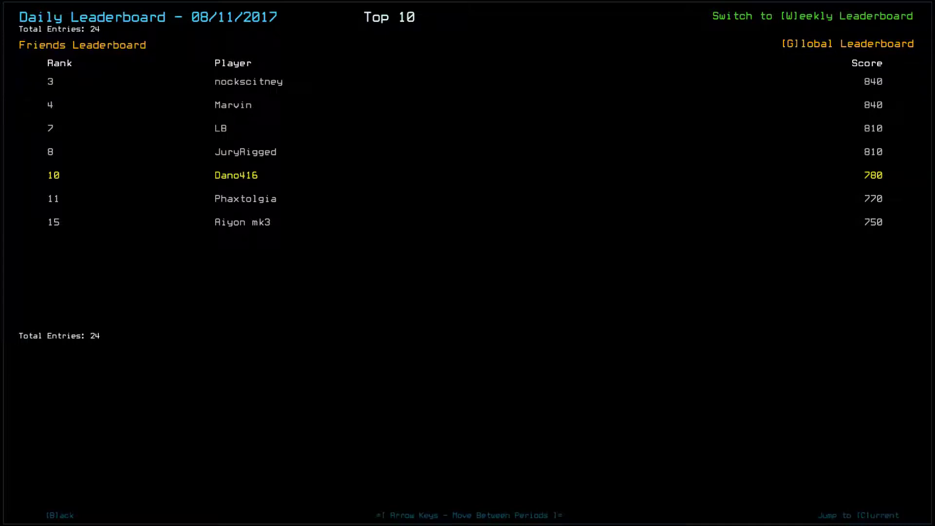
Return to the Challenge Launcher and launch the Daily Challenge mission.
key(b)
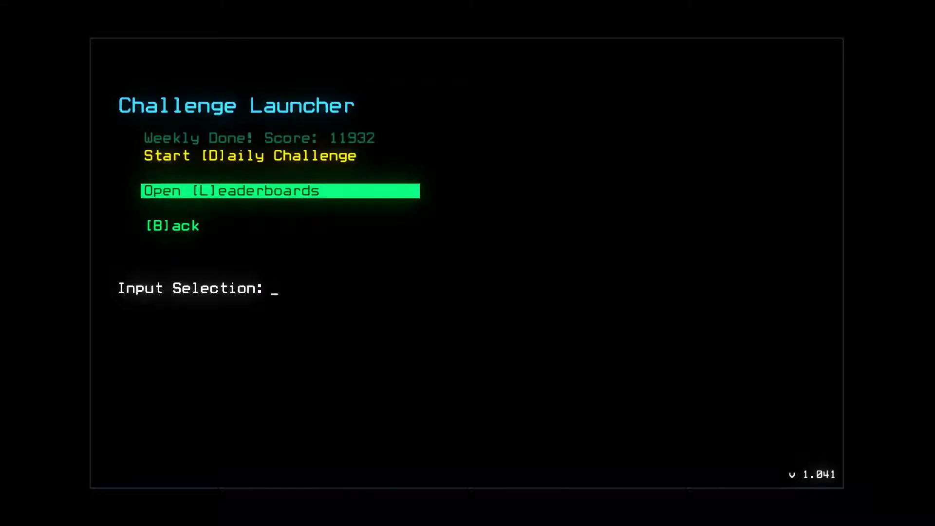
key(d)
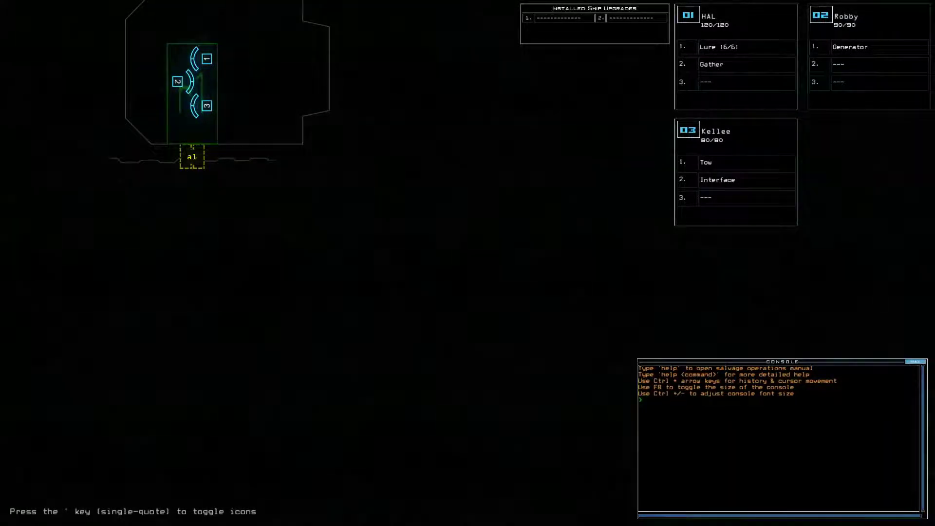
Swap the Interface module from Kellee into HAL's third slot.
key(1)
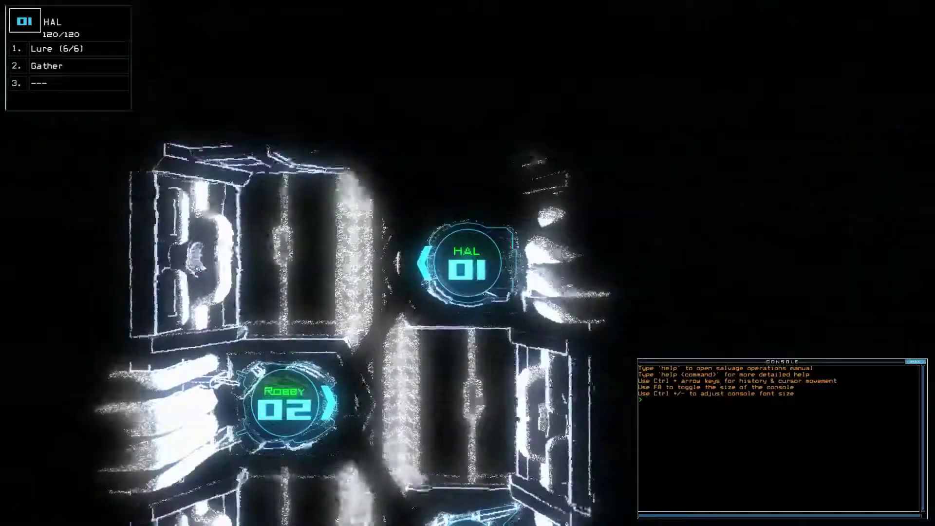
text(swap 3)
key(Return)
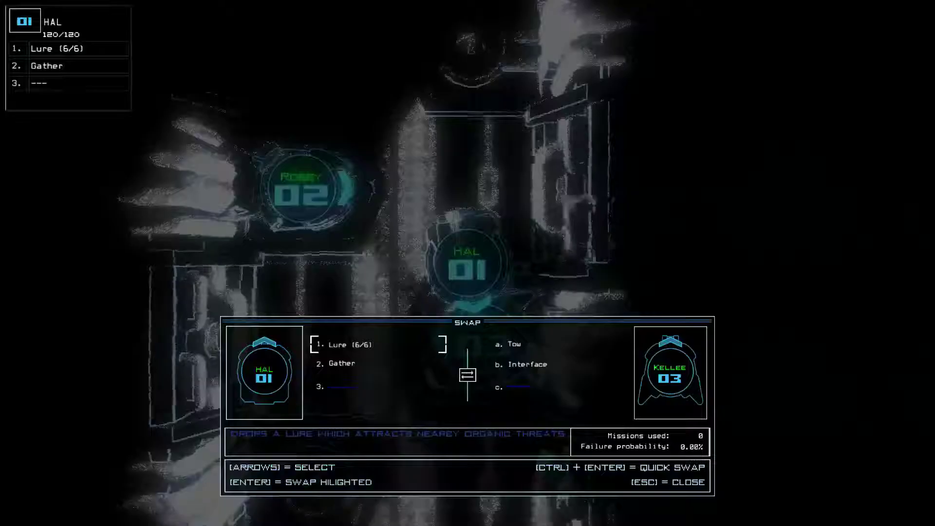
key(Right)
key(Down)
key(Return)
key(Escape)
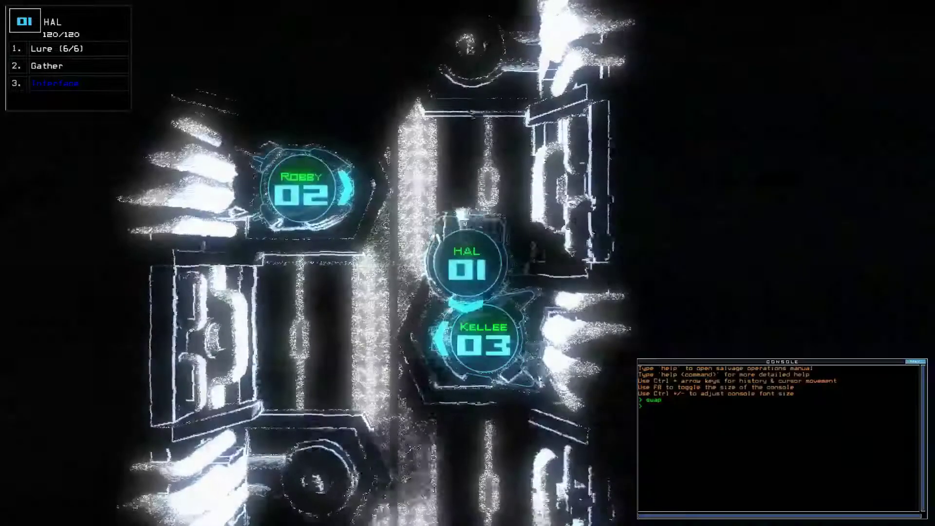
Get the ship status, begin the mission and gather scrap and fuel with HAL.
key(Down)
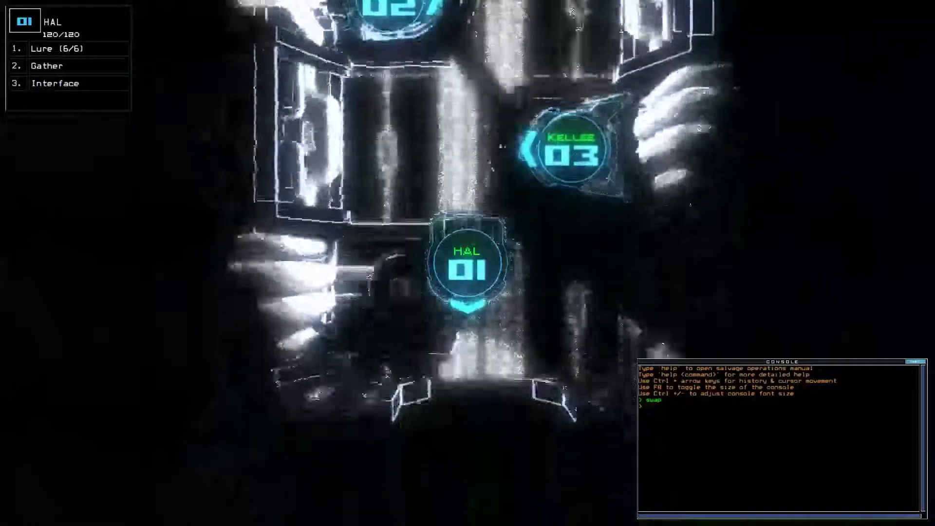
text(status)
key(Return)
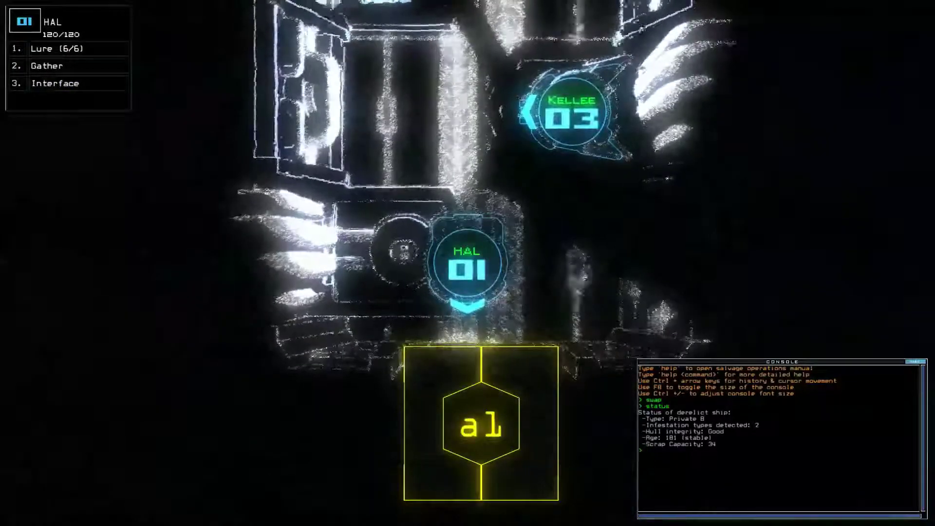
key(Tab)
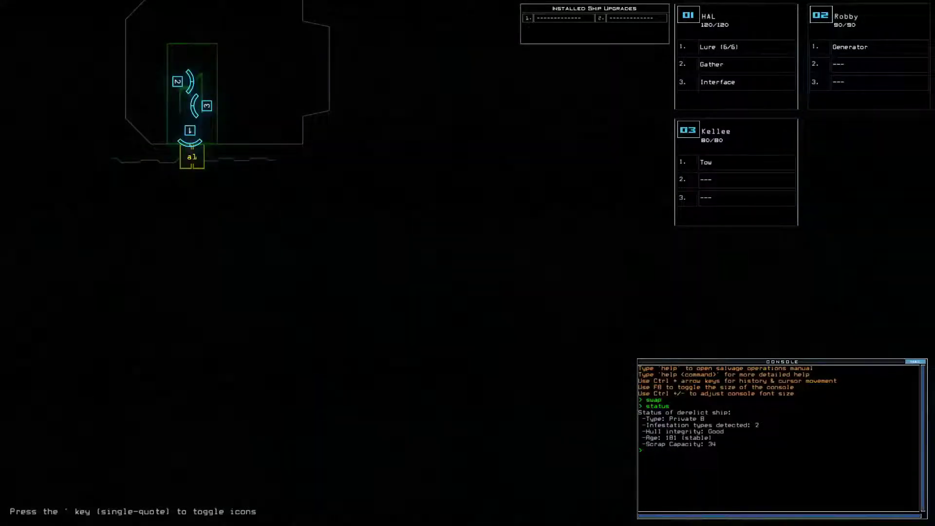
key(Tab)
text(begin)
key(Return)
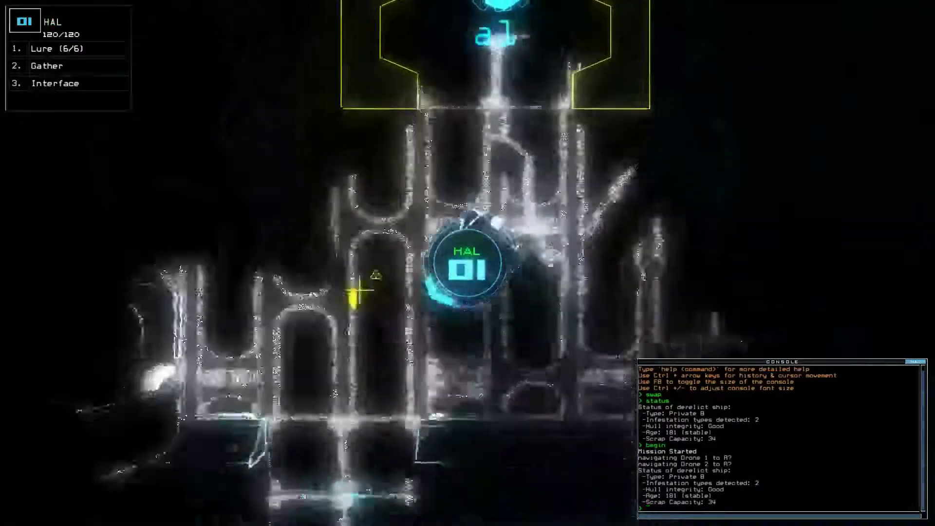
text(g)
key(Return)
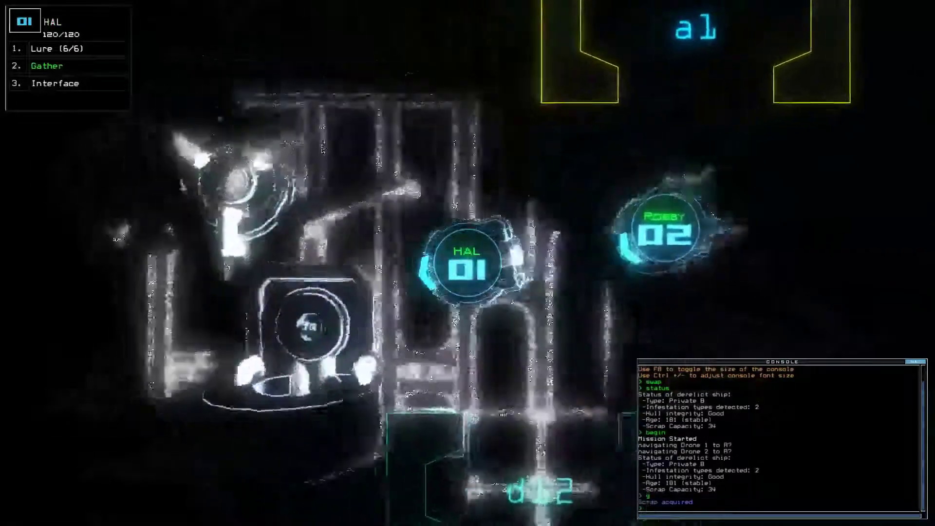
text(g)
key(Return)
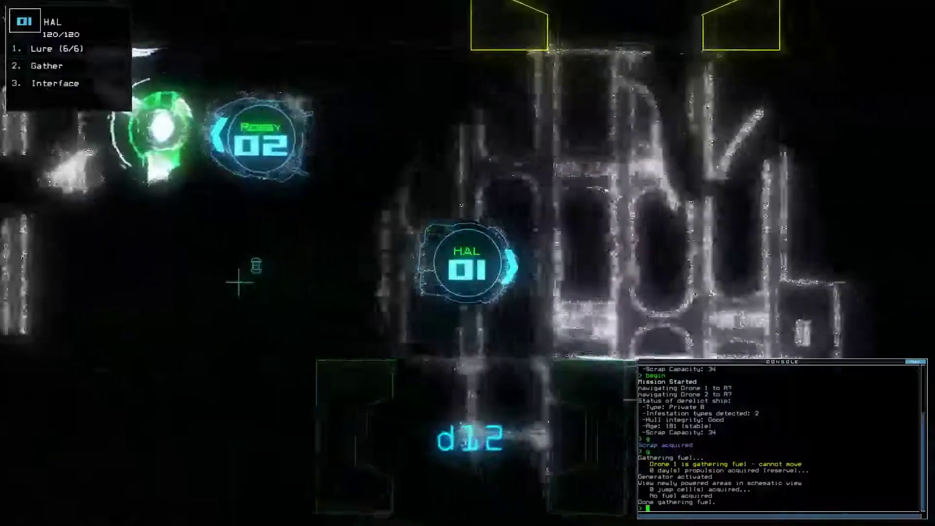
Operate doors d9 (twice) and d3 from the ship schematic.
key(Tab)
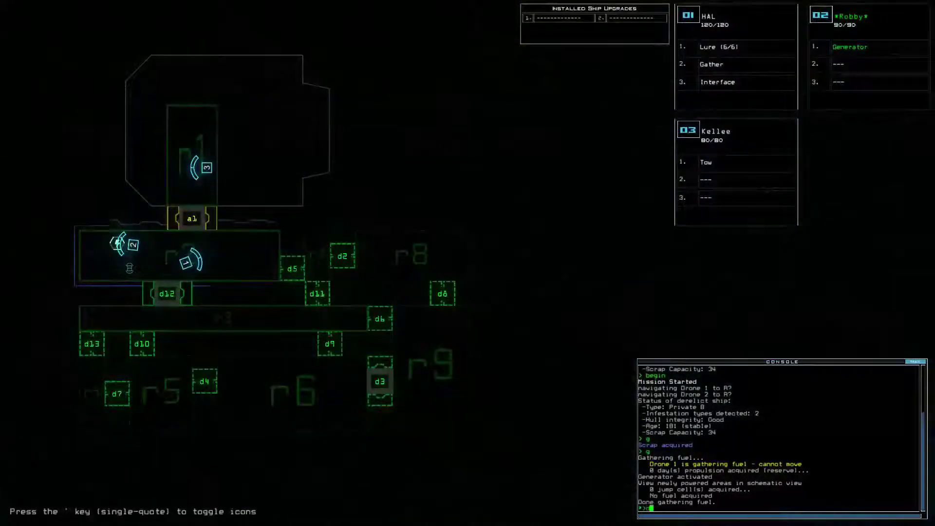
text(9)
key(Return)
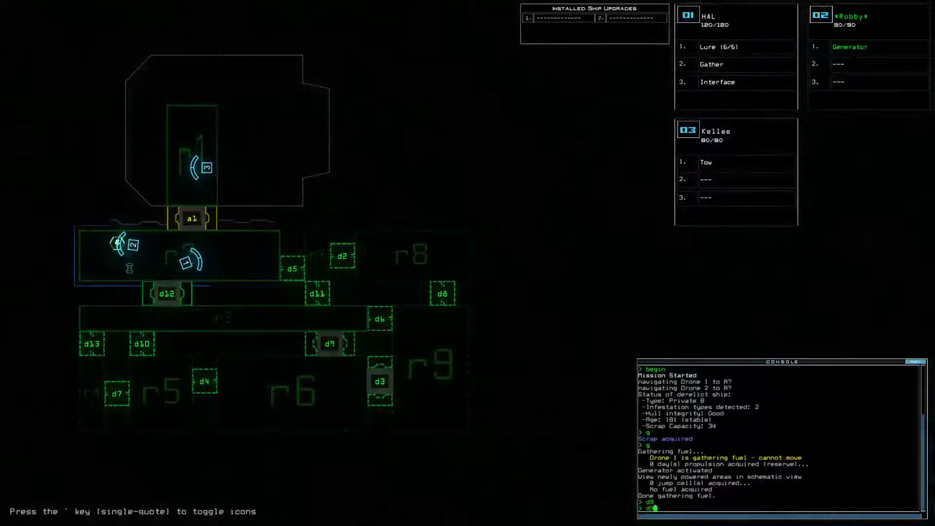
key(Return)
text(d3)
key(Return)
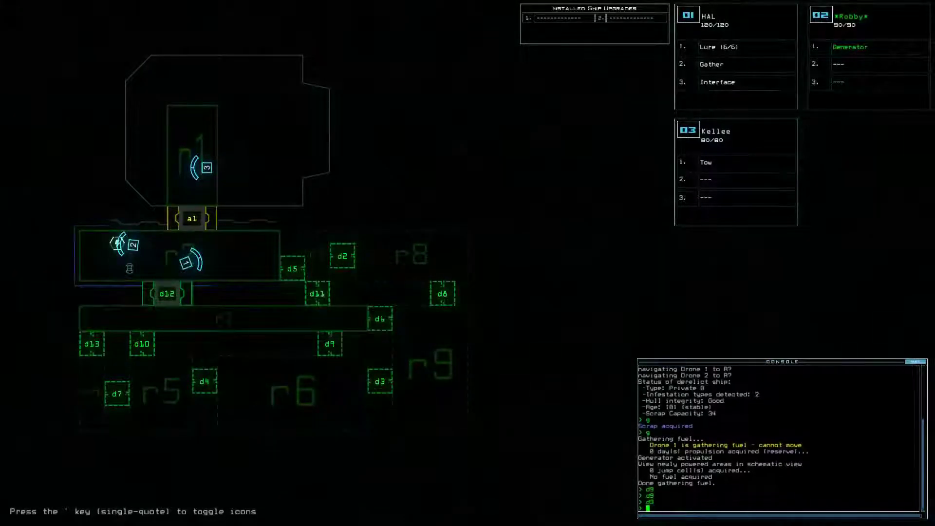
key(Tab)
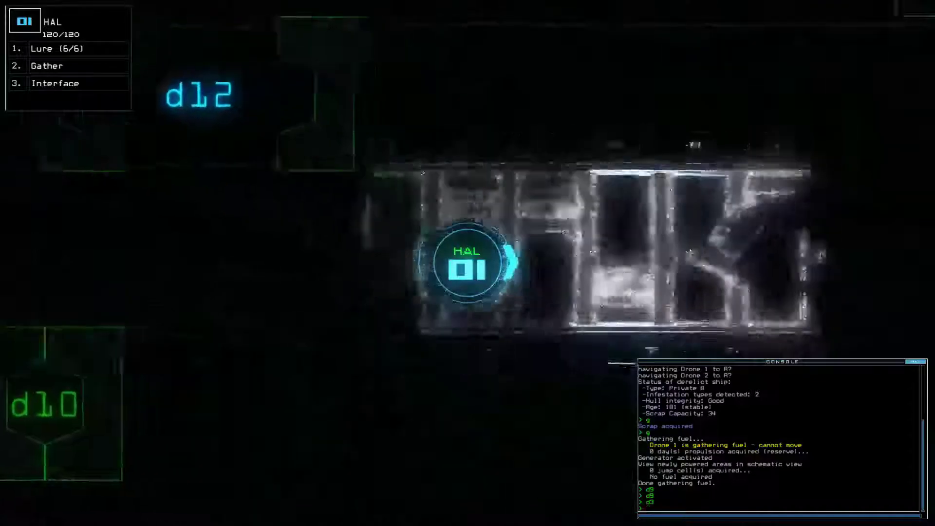
text(g)
Drive HAL through the rooms and gather two loads of scrap.
key(Return)
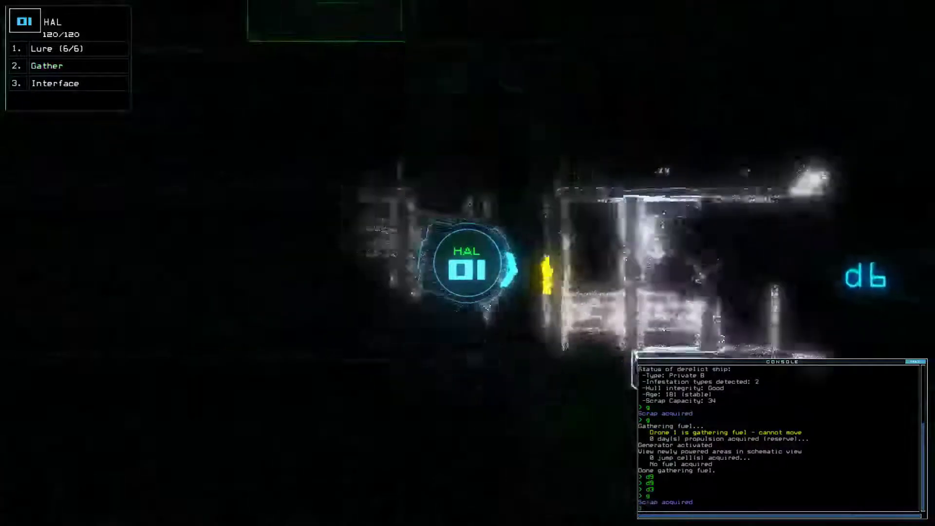
text(g)
key(Return)
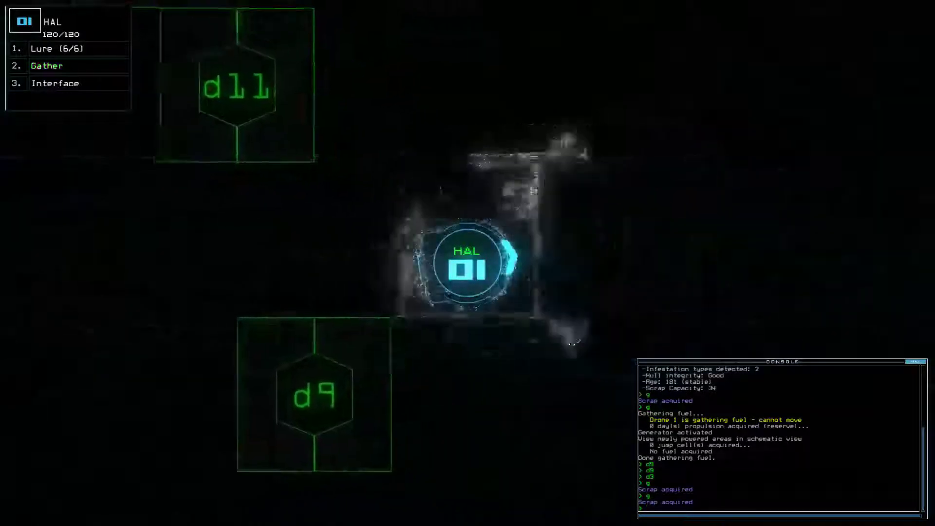
key(Tab)
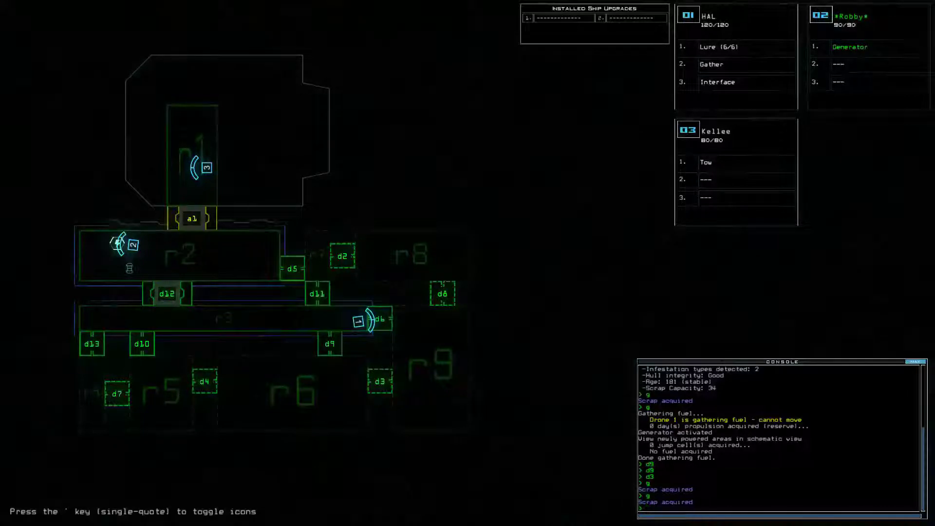
Drop a lure from HAL, open door d11 and gather scrap in the room beyond.
key(Tab)
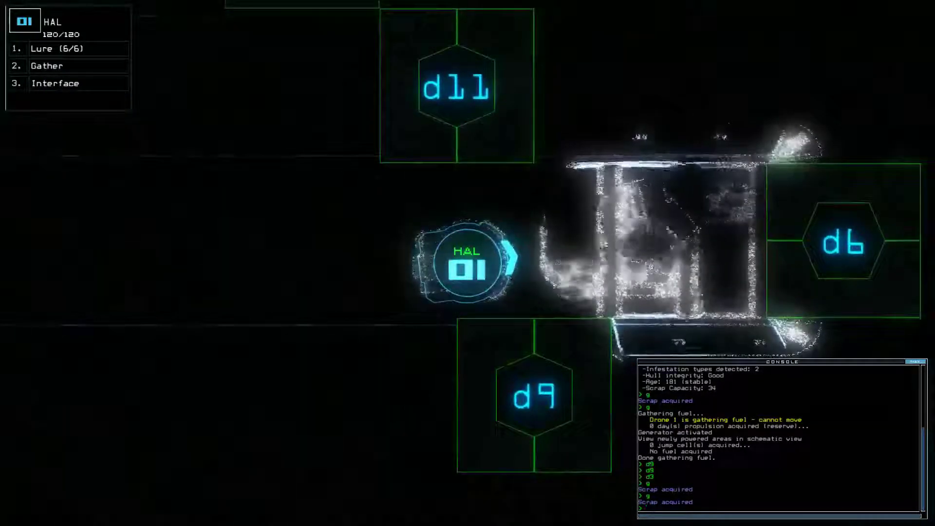
text(d6)
key(Return)
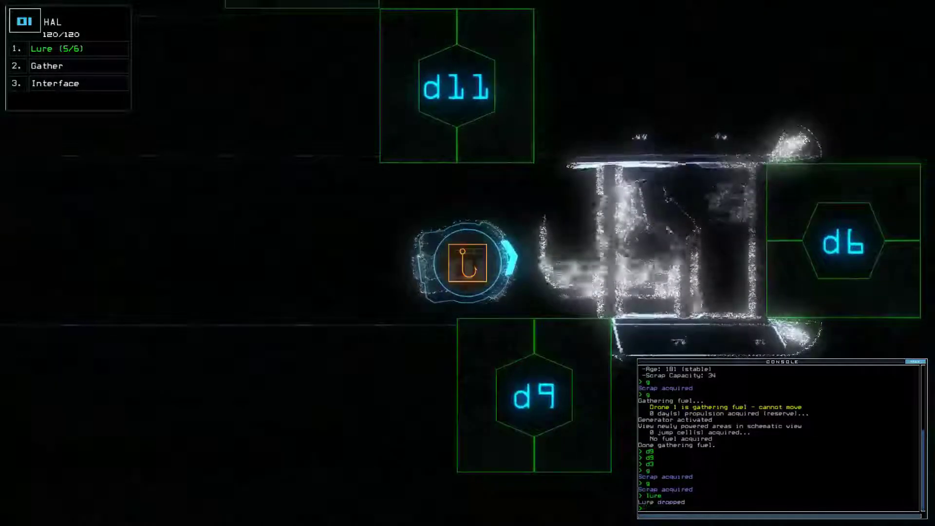
text(d1)
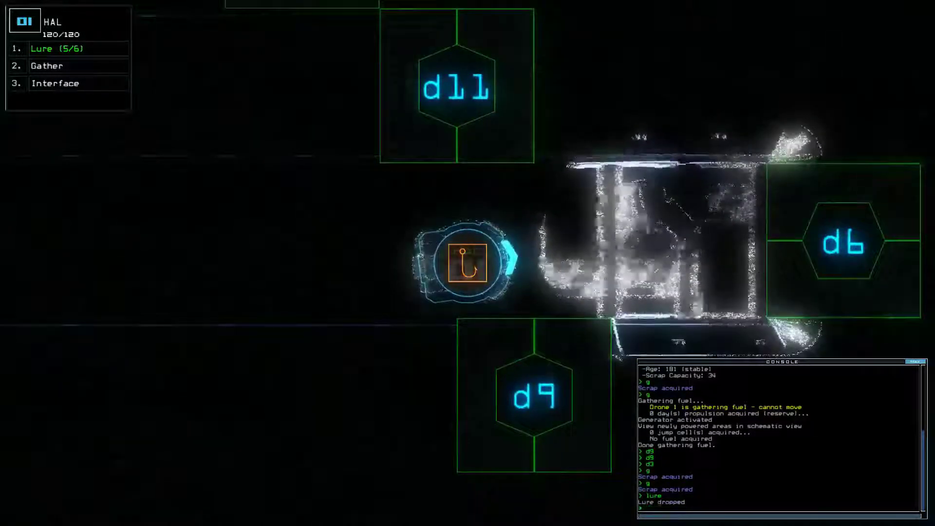
key(Return)
text(time)
key(Return)
text(cc)
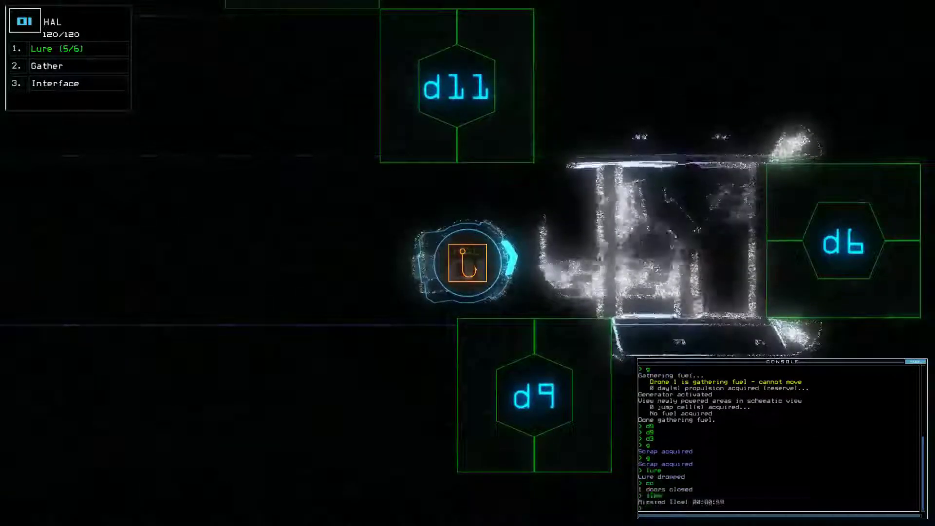
text(d11)
key(Return)
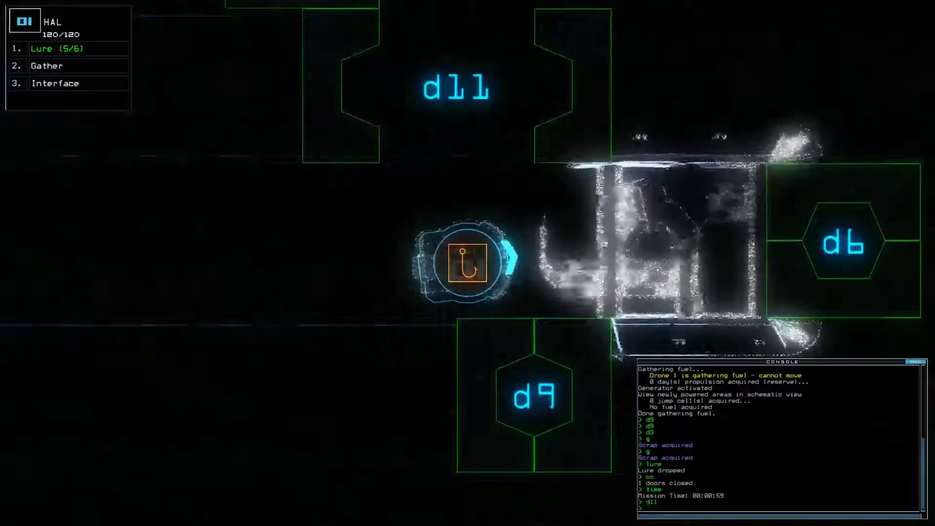
key(Up)
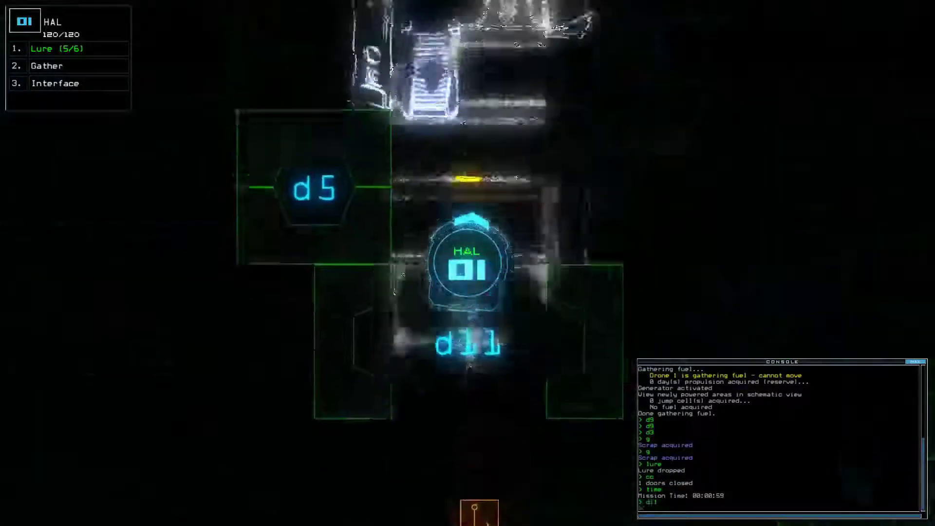
text(g)
key(Return)
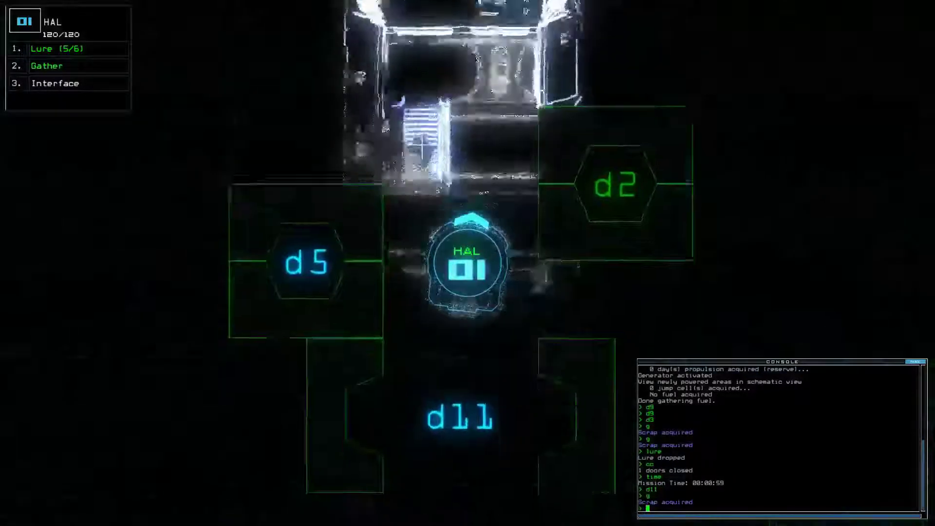
Bring HAL back through d11, operate door d1 and pick the lure up again (6/6).
key(Down)
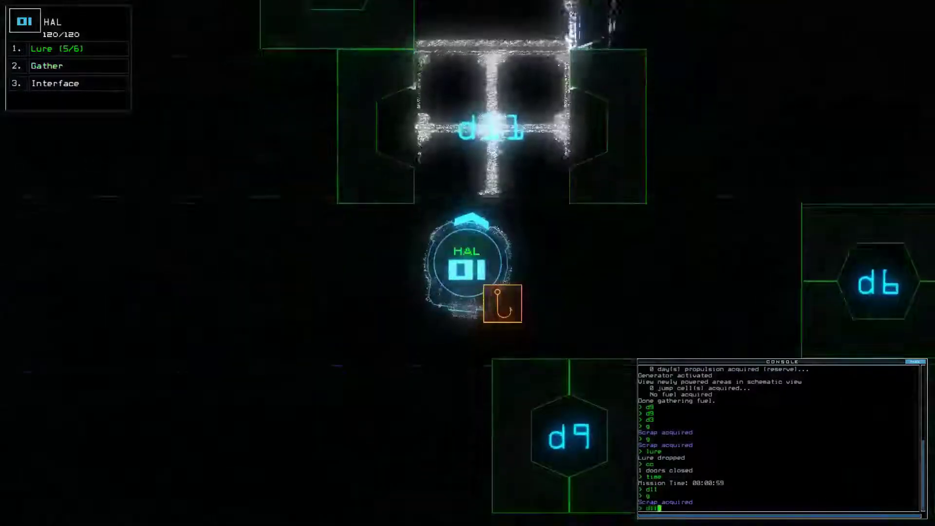
text(d11)
key(Return)
key(Tab)
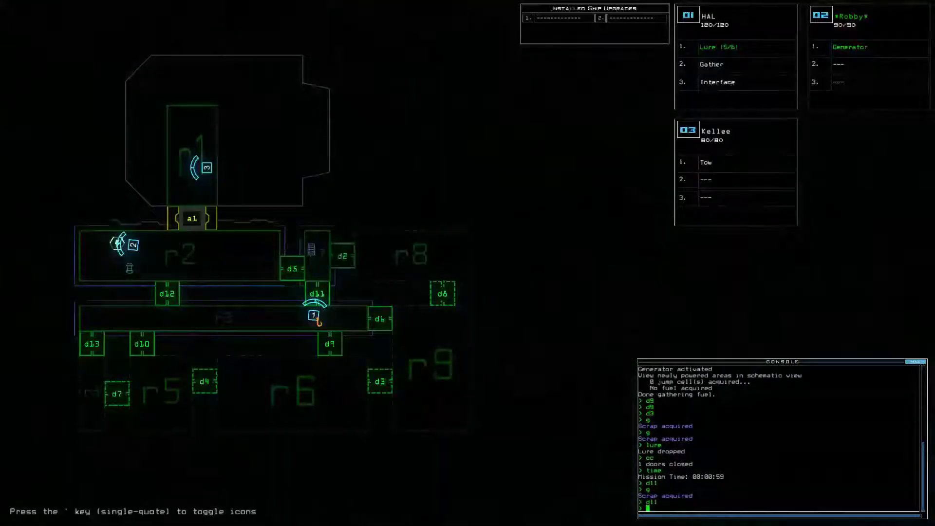
key(Tab)
key(Right)
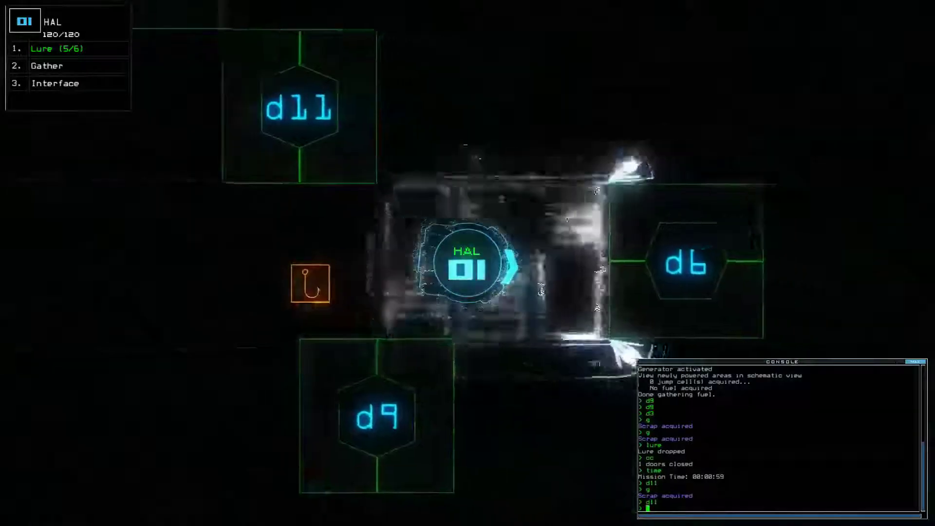
text(d1)
key(Return)
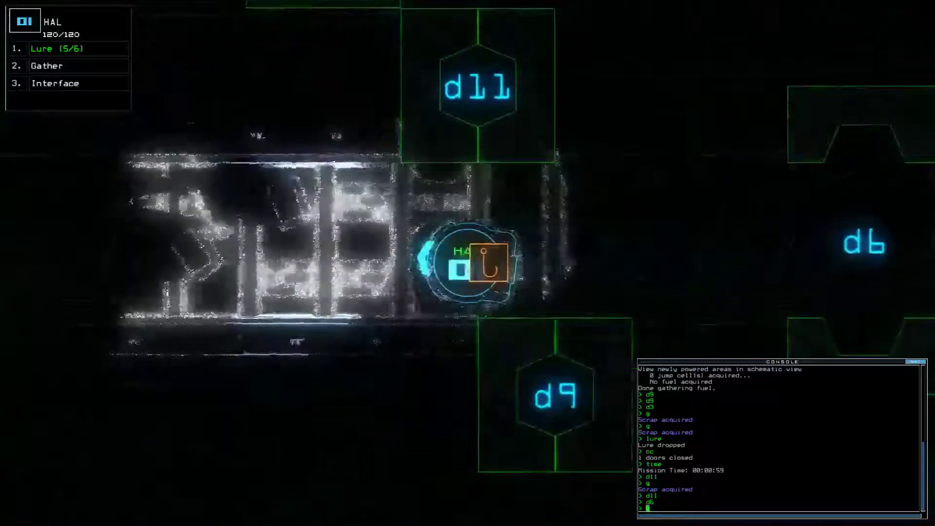
text(ickup)
key(Return)
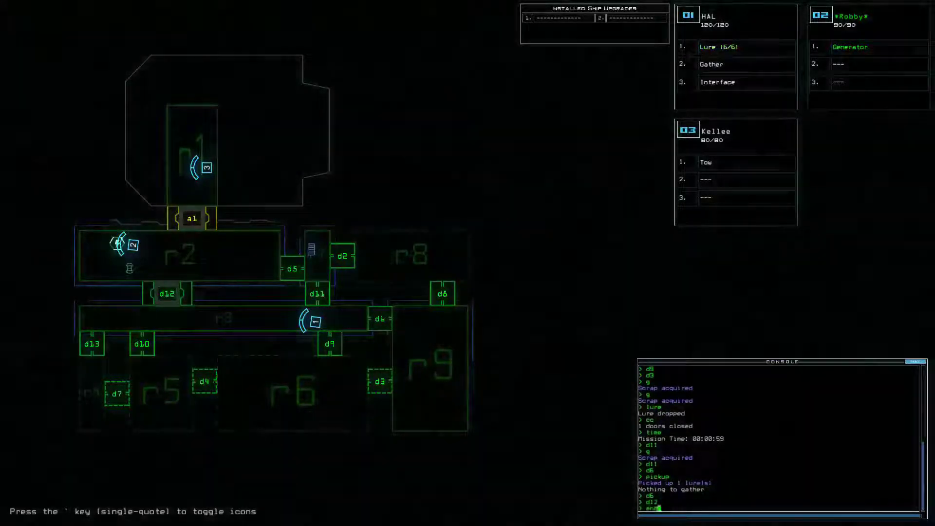
Recall the drones to r1, shutting the generator down, and view the ship map.
key(3)
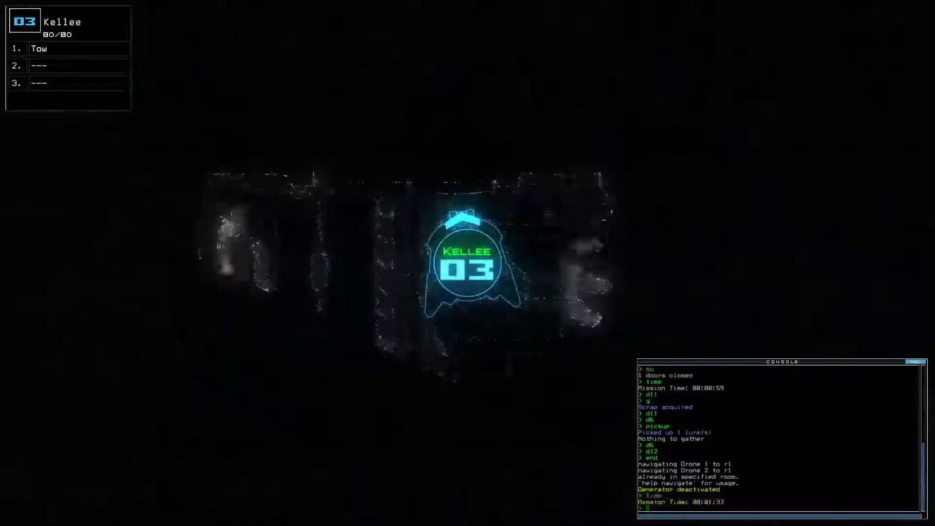
key(Tab)
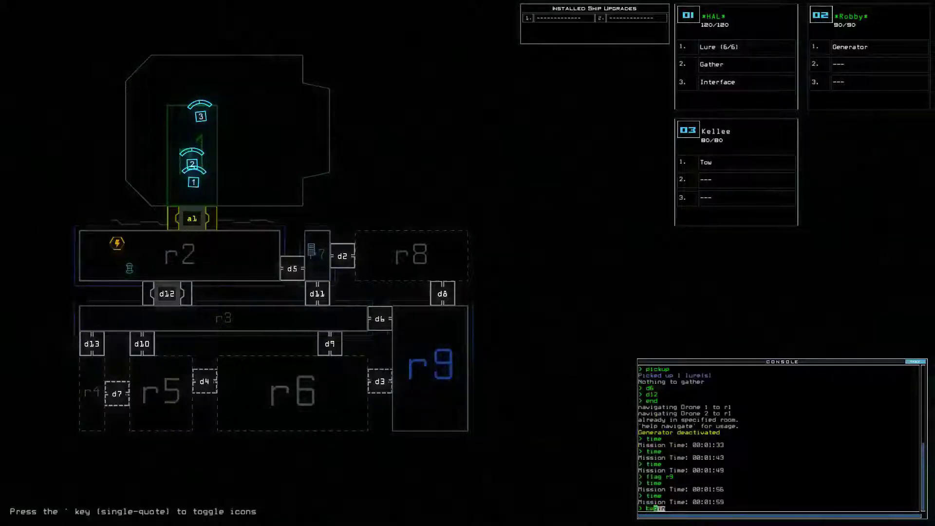
Work HAL through doors d12, d11, d2 and d8, closing d8 behind it.
key(Tab)
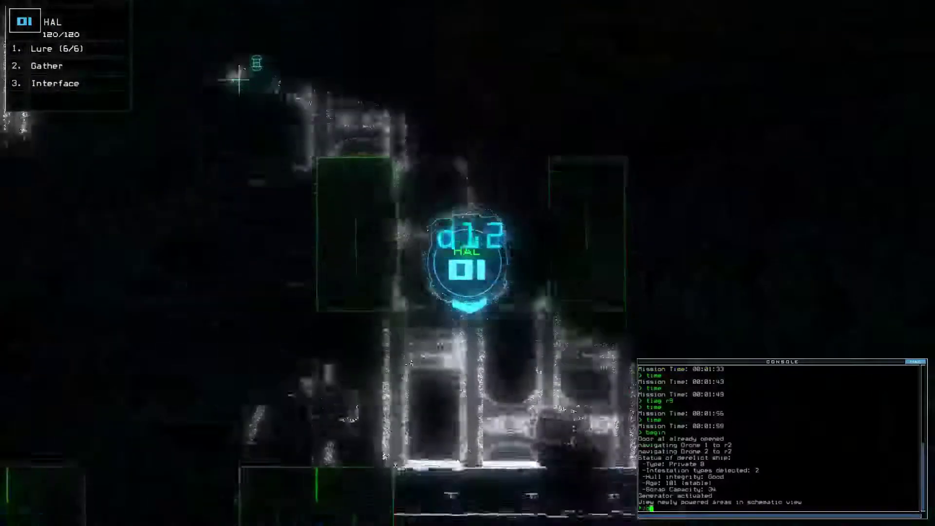
text(d12)
key(Return)
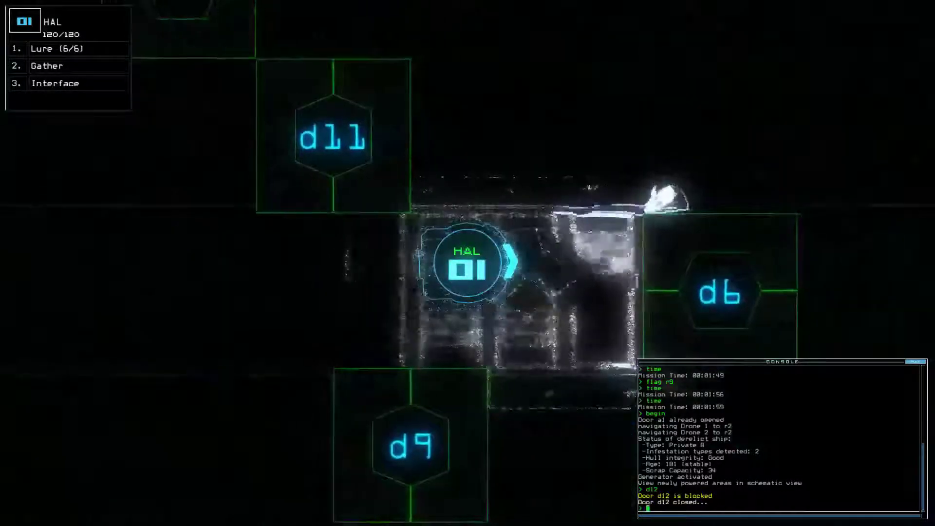
text(1)
key(Return)
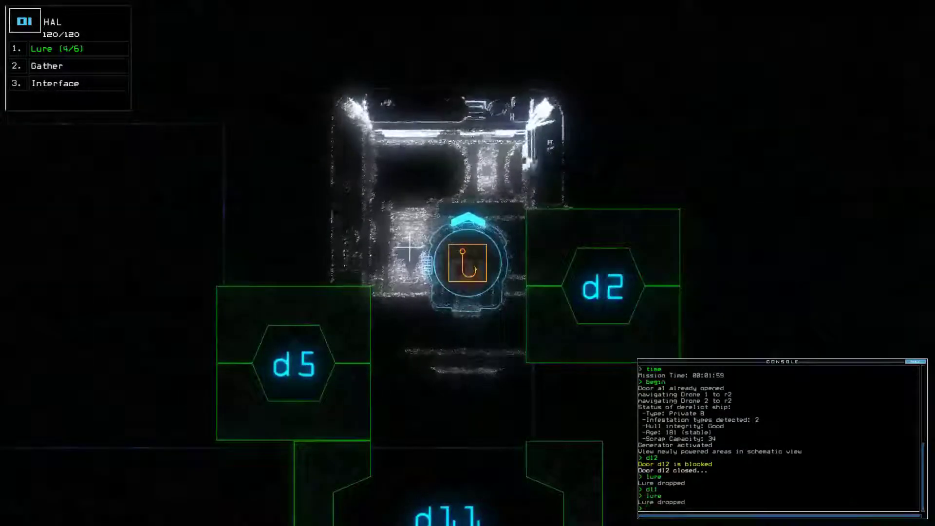
text(d2)
key(Return)
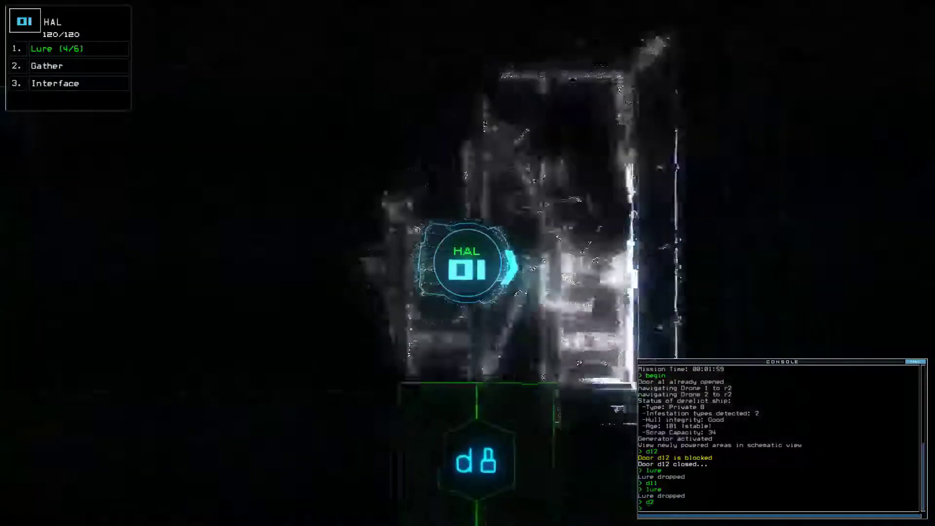
key(Tab)
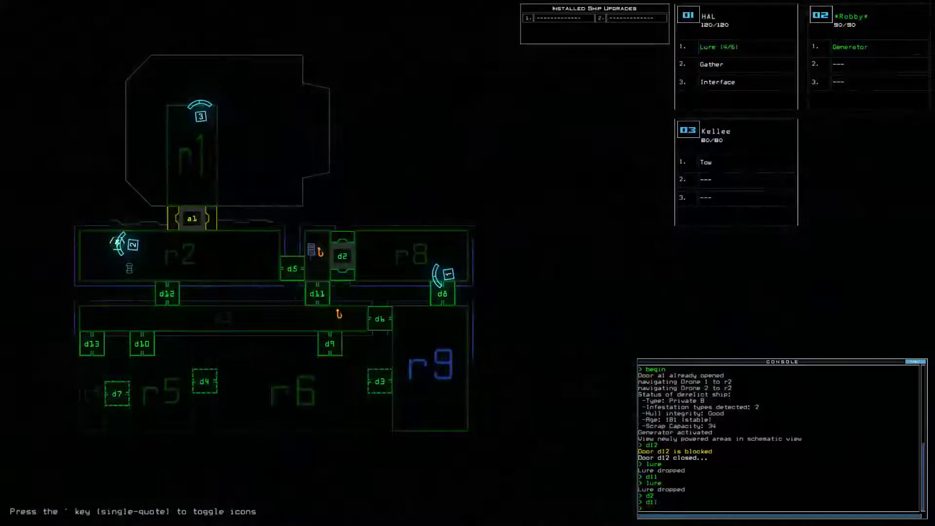
key(Return)
key(Tab)
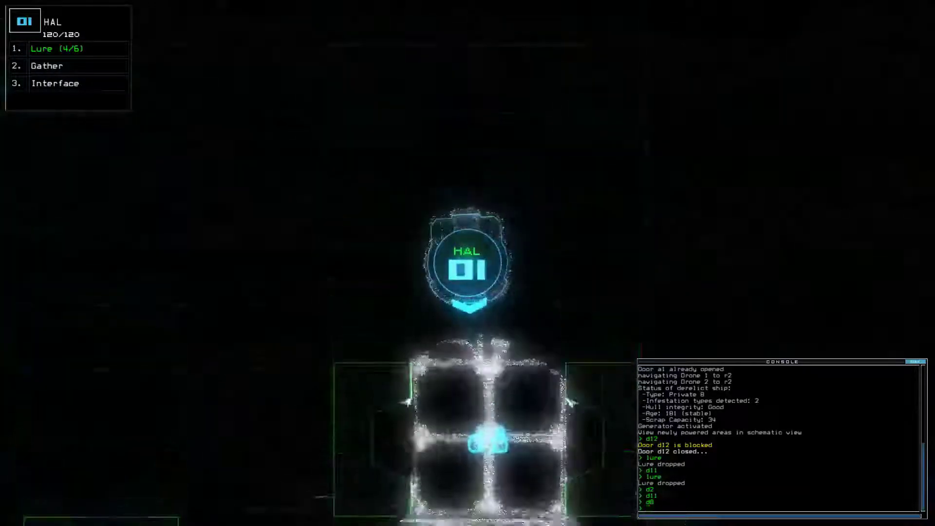
text(8)
key(Return)
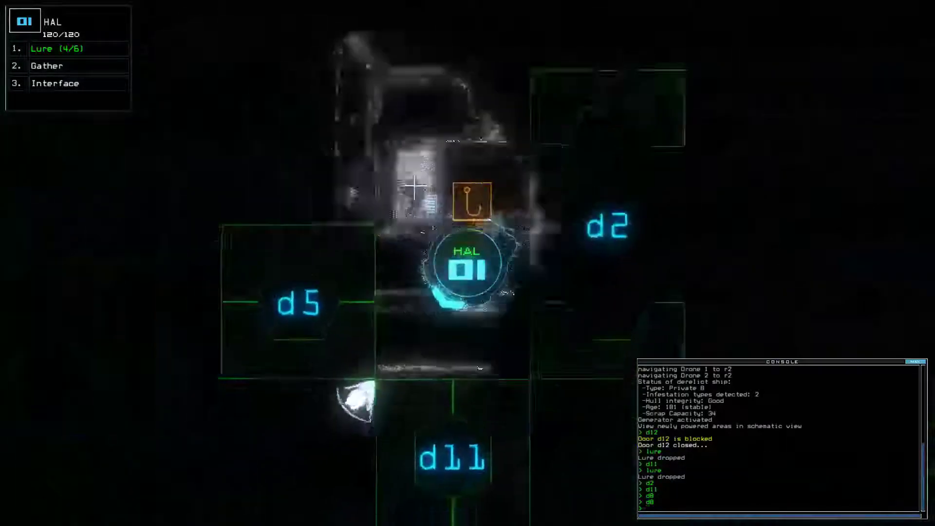
text( d11)
Open d11 and d9 and gather scrap twice in room r6.
key(Return)
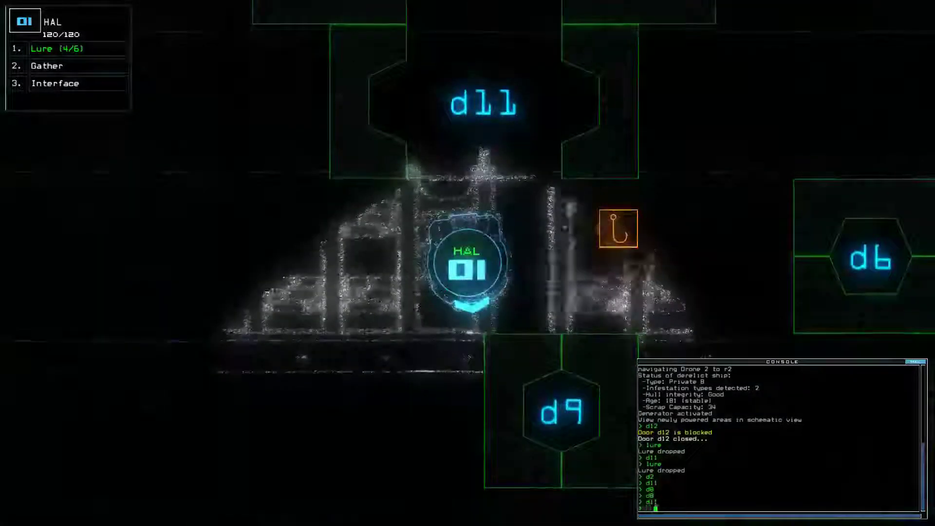
text(cc)
key(Return)
key(Tab)
key(Tab)
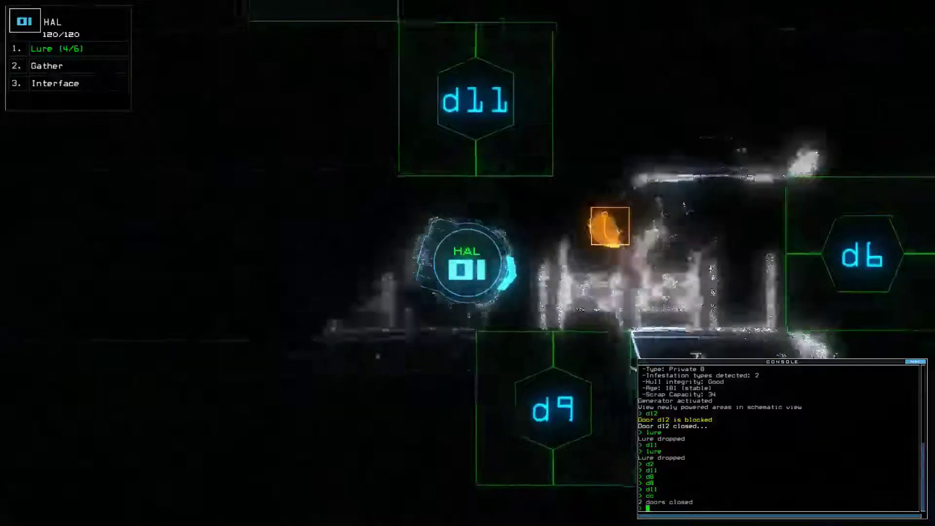
text(d9)
key(Return)
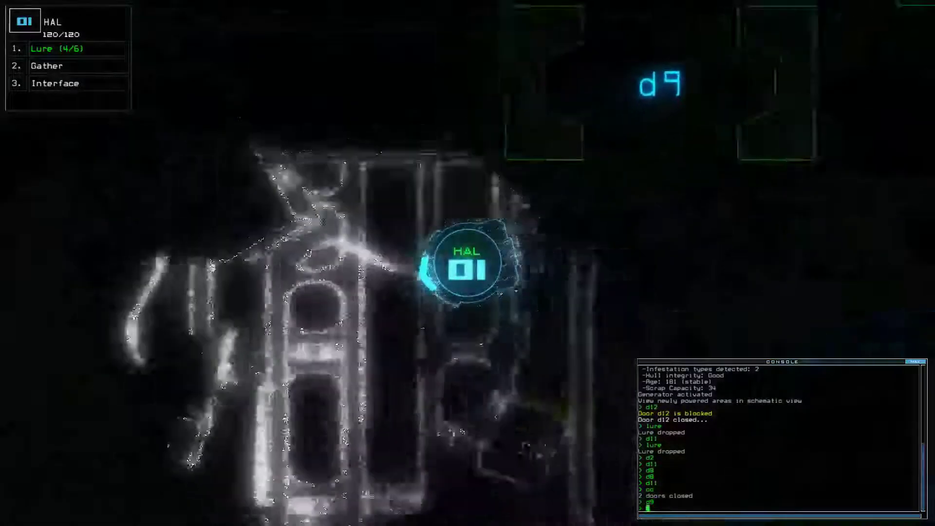
key(Up)
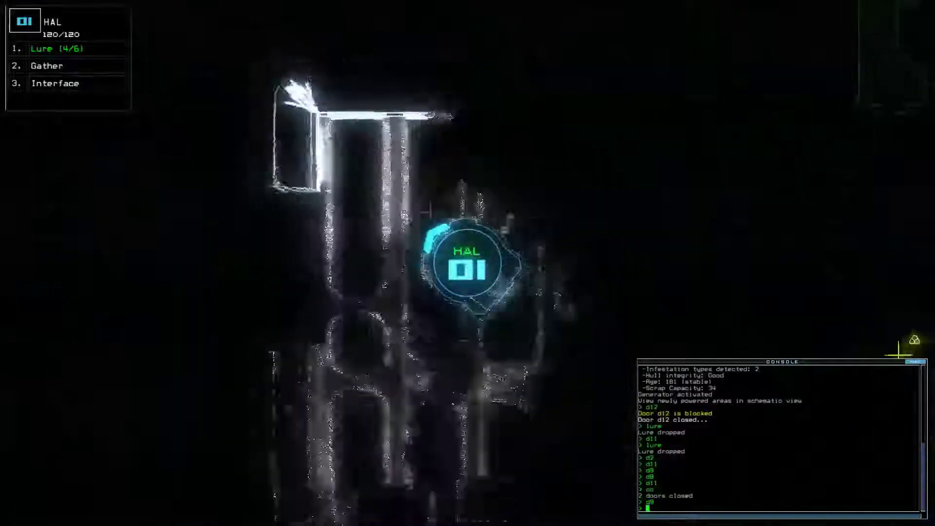
text(g)
key(Return)
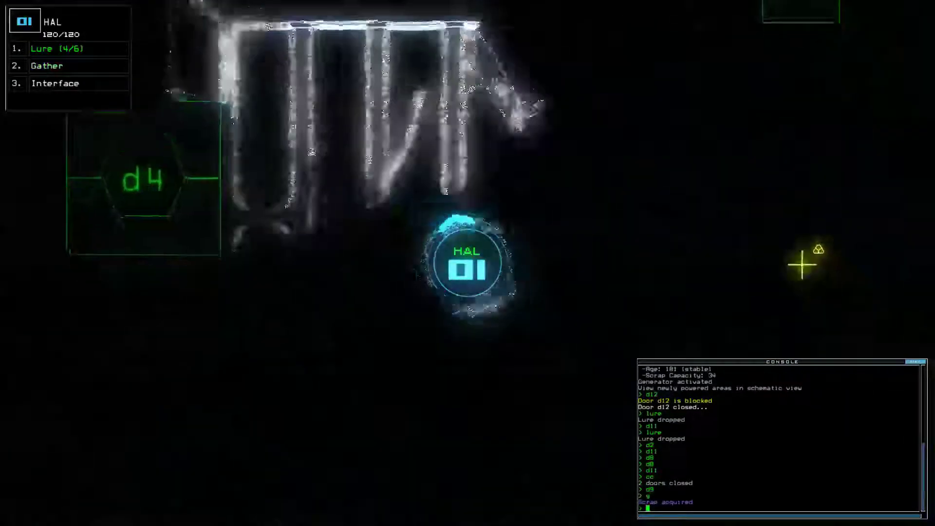
key(Down)
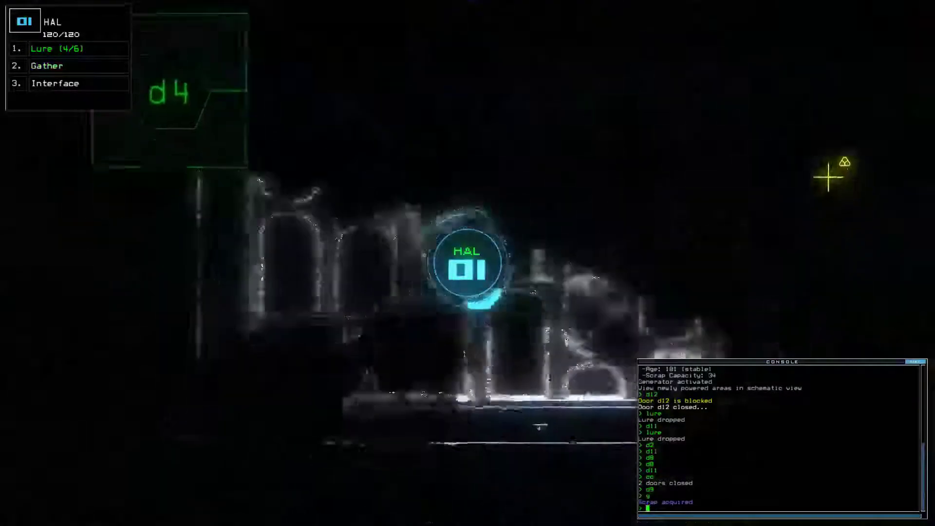
key(Right)
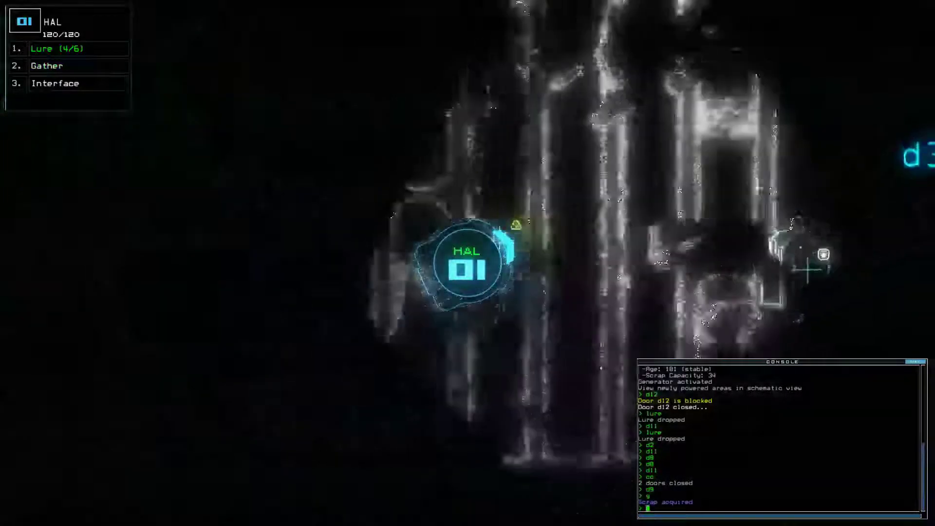
text(g)
key(Return)
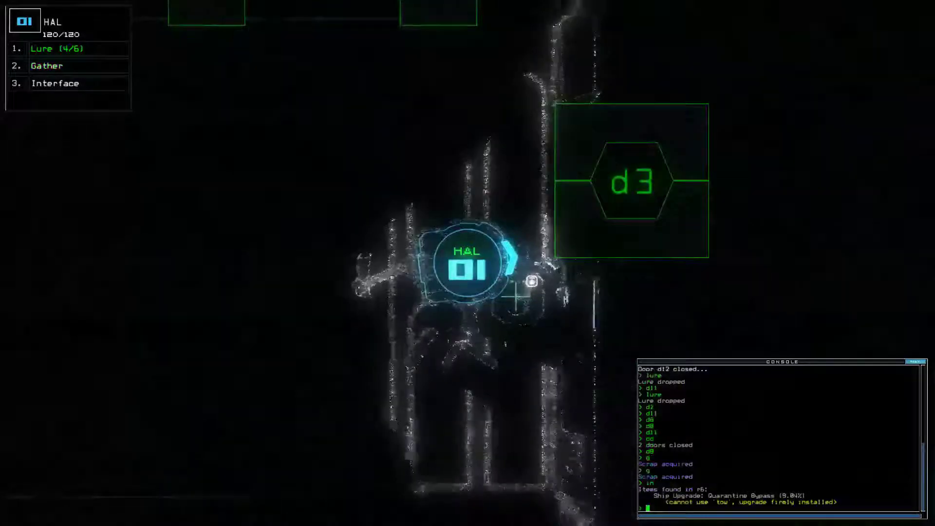
Scout beyond door d3, finding the Quarantine Bypass upgrade, then close d3 and check time.
key(Tab)
key(Tab)
key(Up)
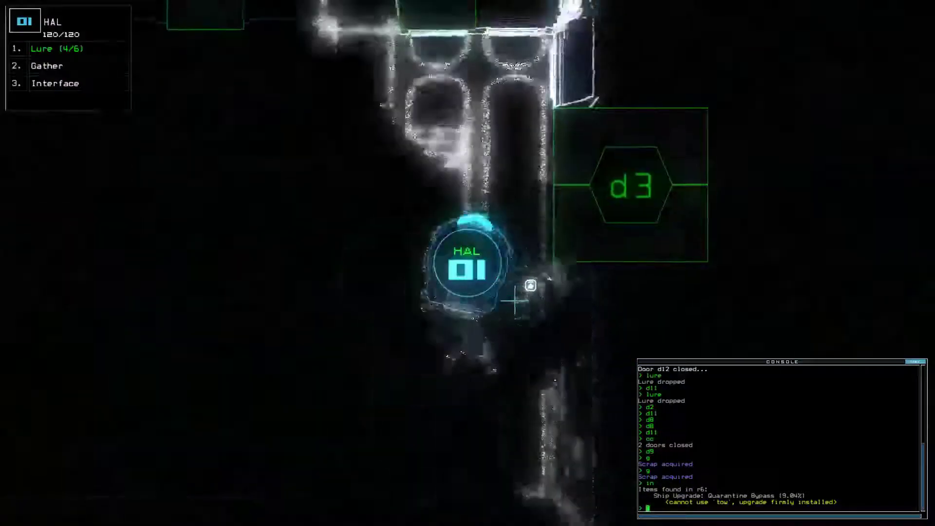
text(d3)
key(Return)
key(Right)
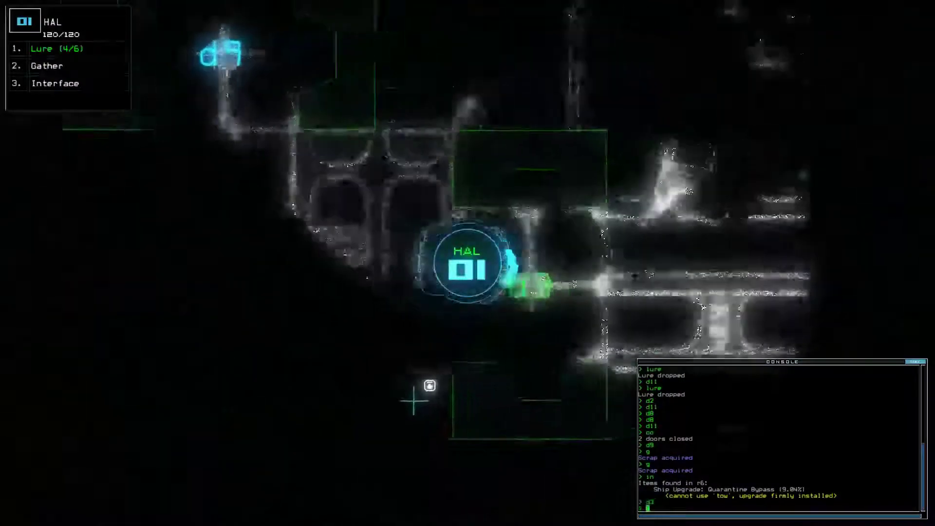
key(Down)
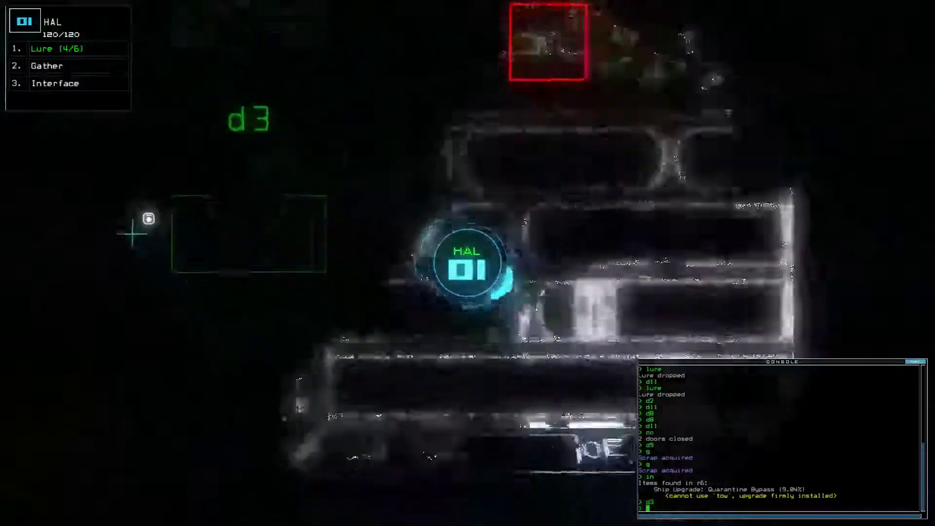
key(Up)
key(Left)
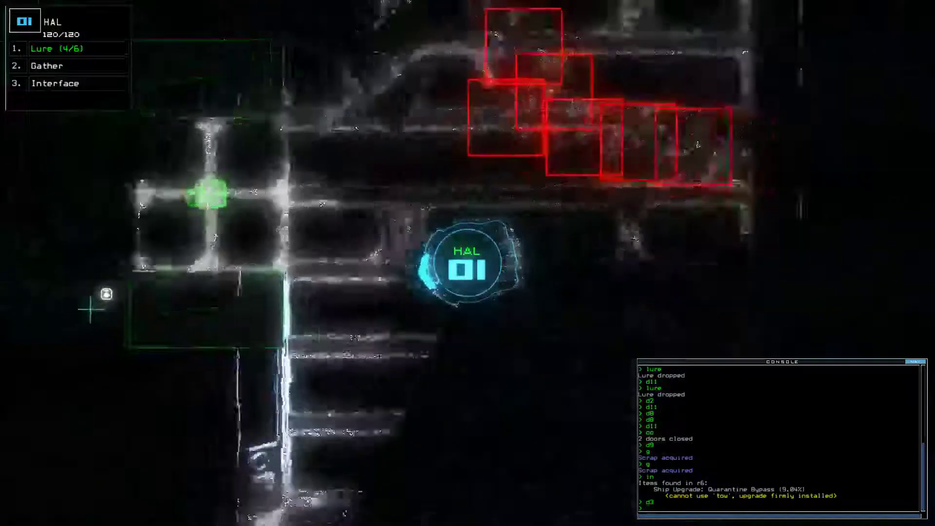
key(Left)
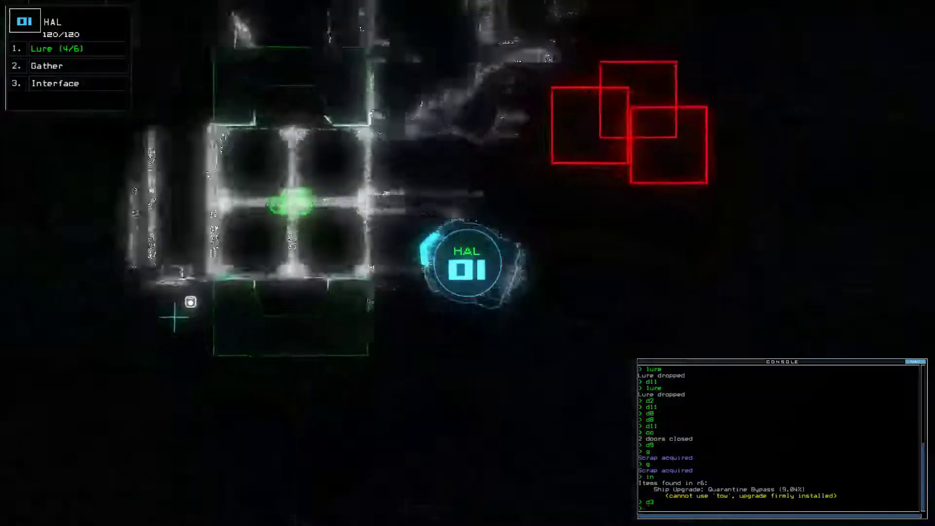
text(d3)
key(Return)
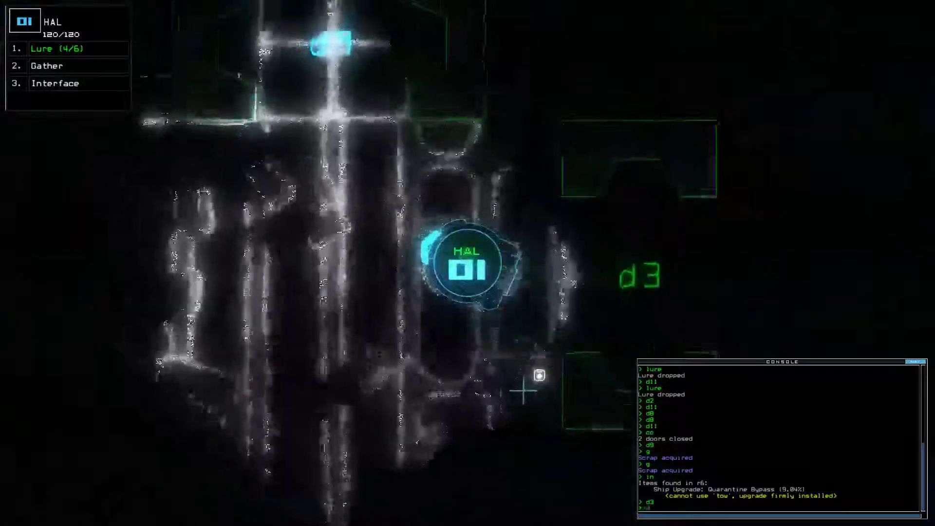
text(time)
key(Return)
key(Tab)
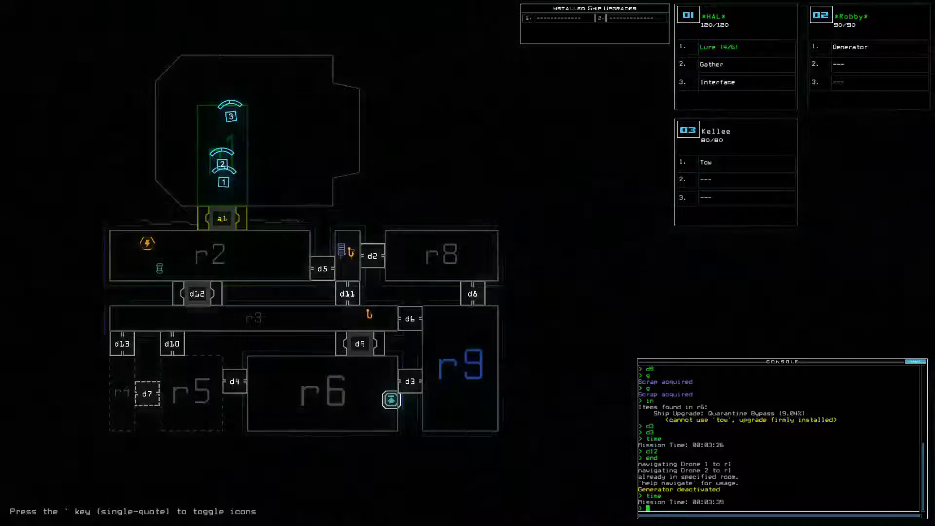
From HAL's camera, begin a new sortie sending HAL and Robby to r2.
key(1)
text(tim)
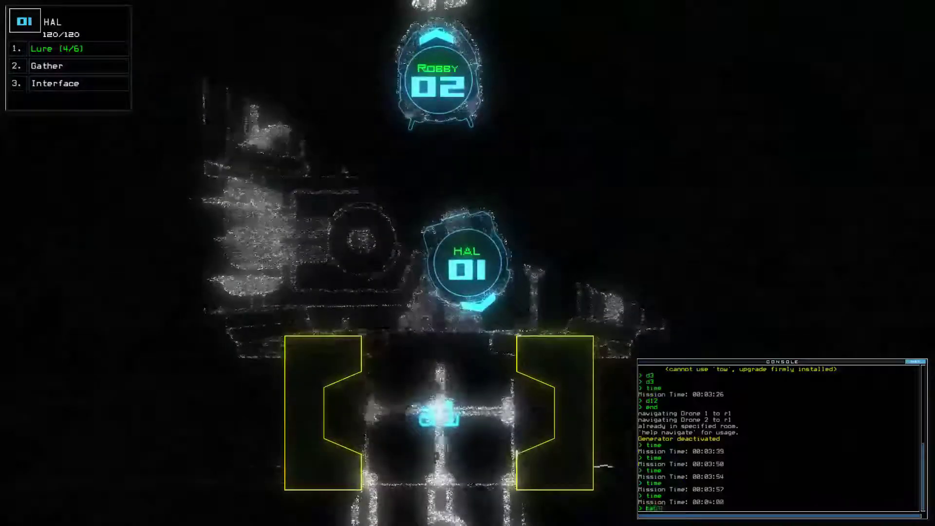
text(in)
key(Return)
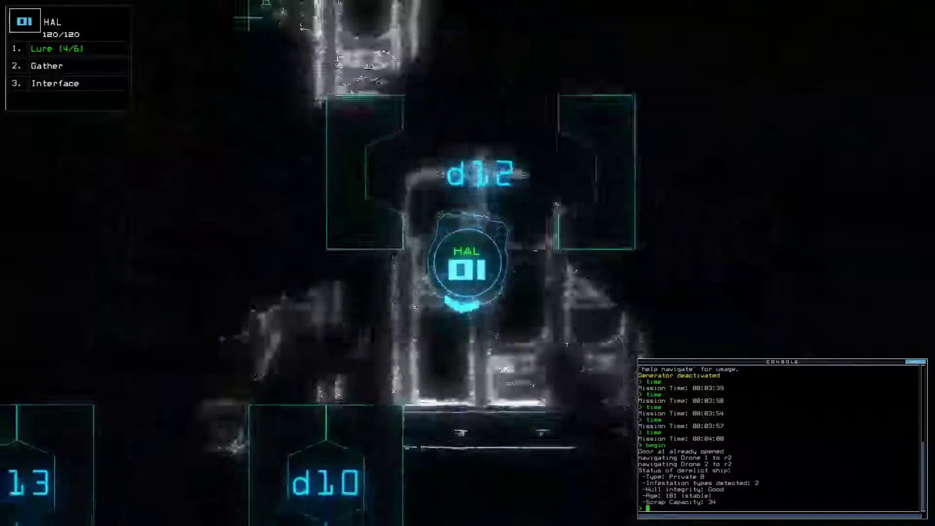
Send HAL through d12, d9 and d4 and pick up the lure lying there.
key(Tab)
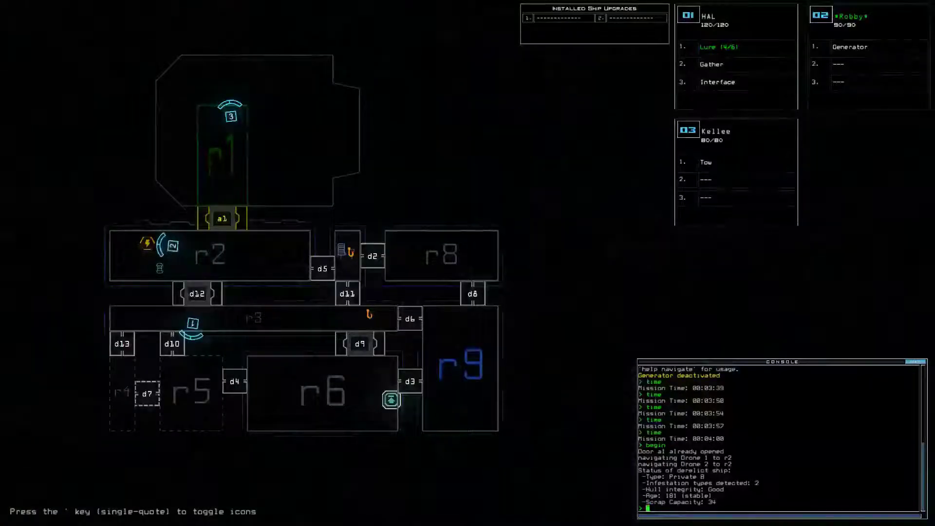
key(Tab)
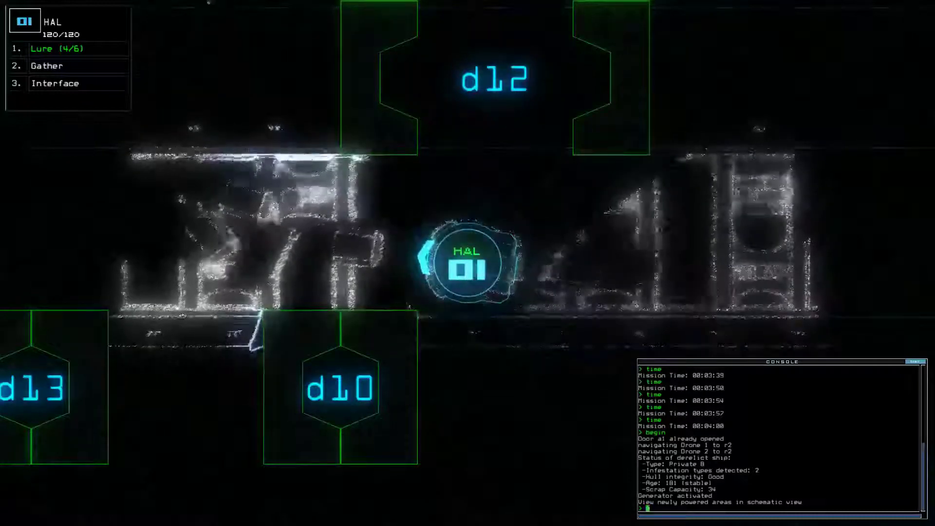
key(Return)
text(d12)
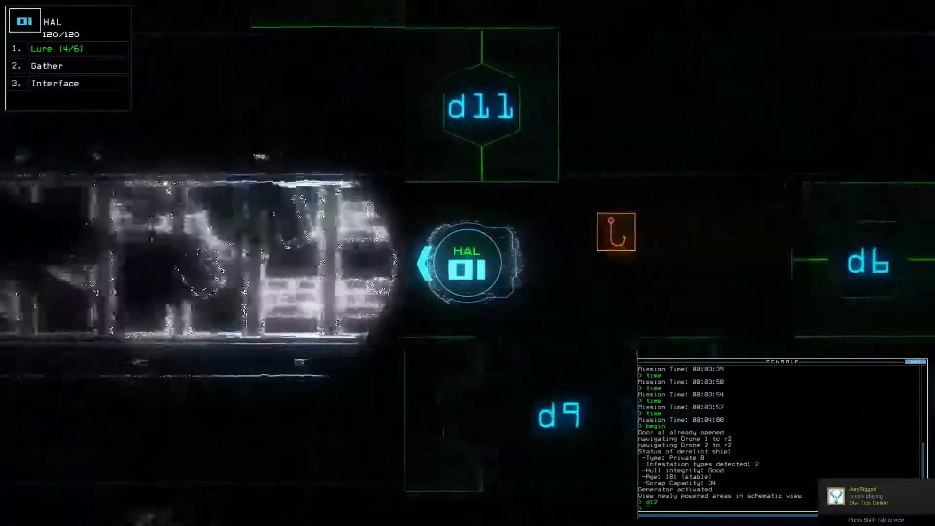
text(d9)
key(Return)
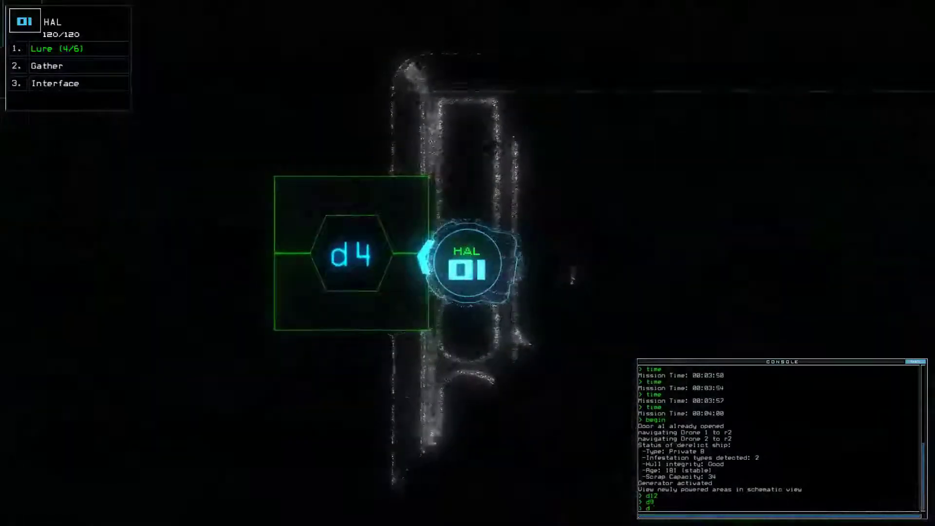
key(Tab)
key(Tab)
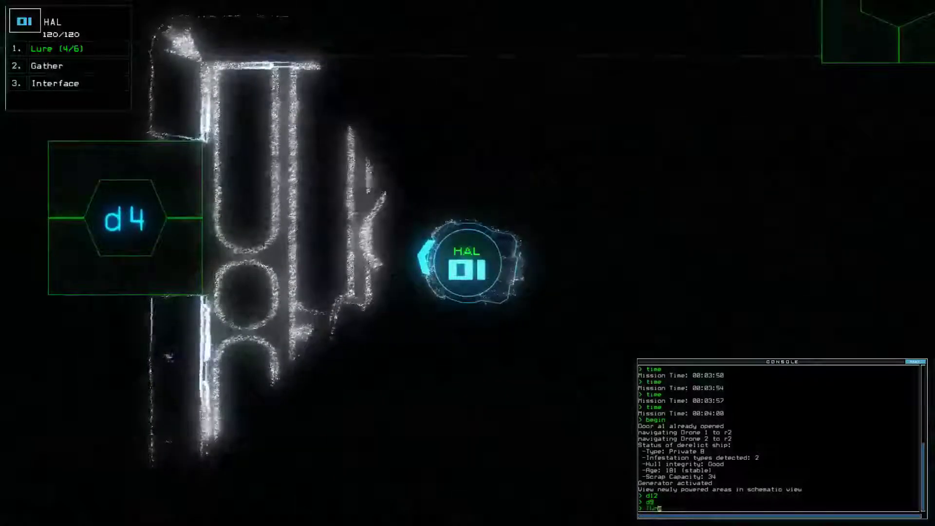
text(d4)
key(Return)
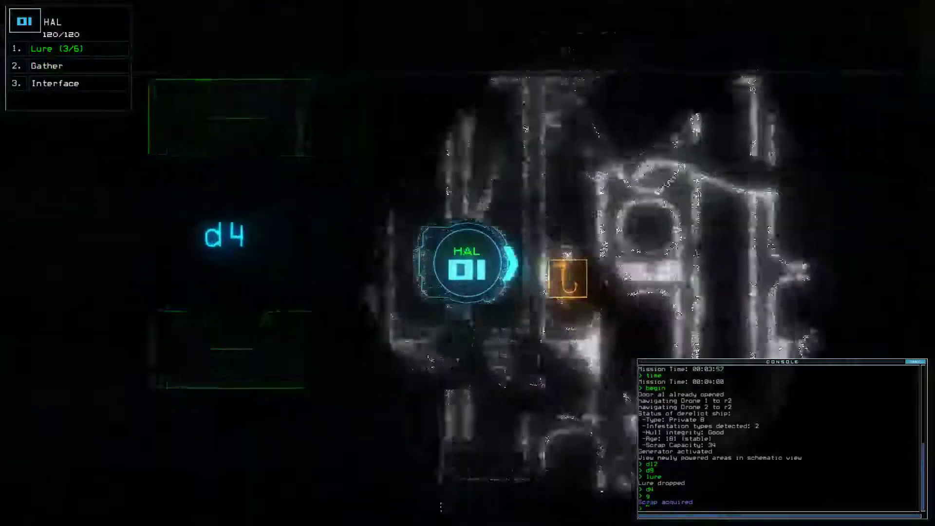
text(pickup)
key(Return)
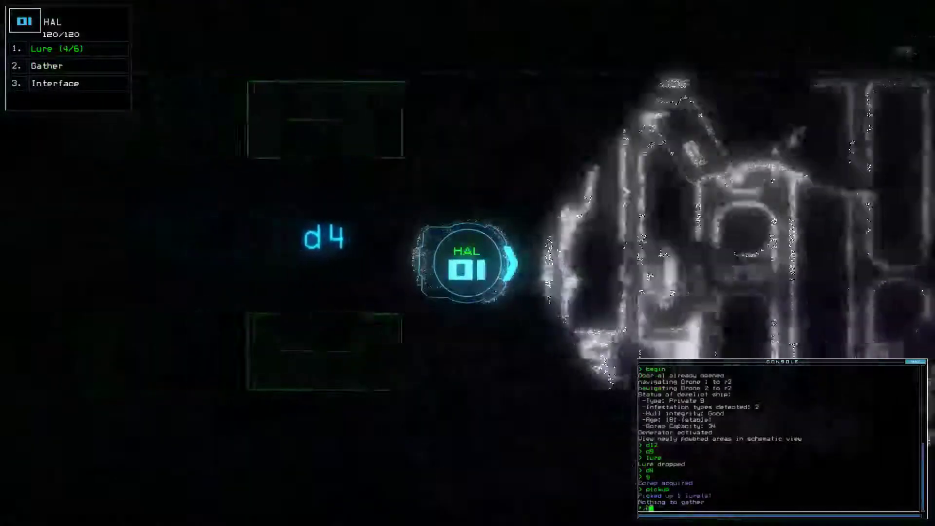
key(Return)
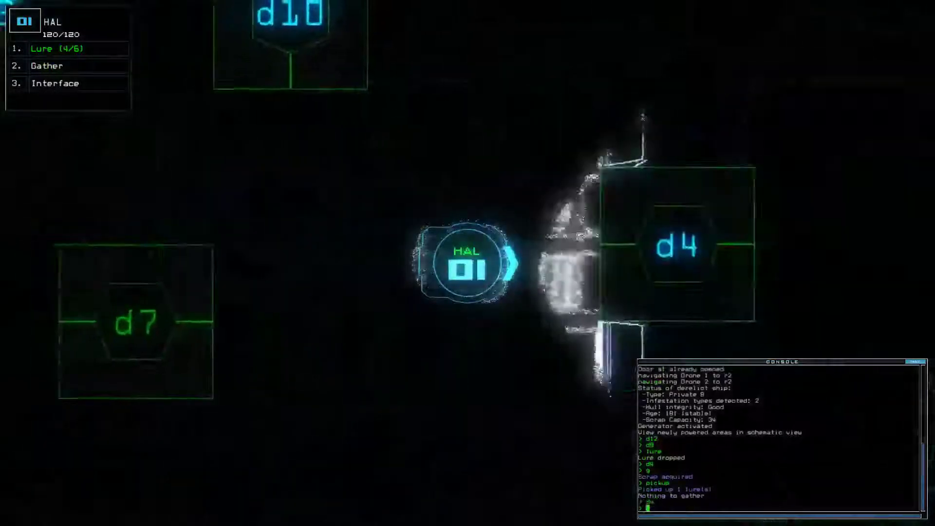
Redeploy a lure, gather scrap beyond door d7 and move HAL on to d13.
key(Tab)
key(Tab)
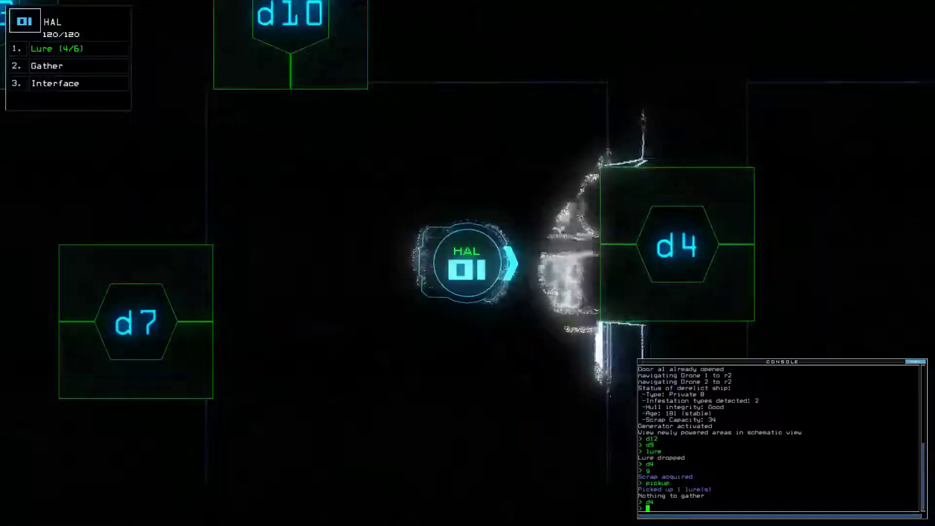
text(lure)
key(Return)
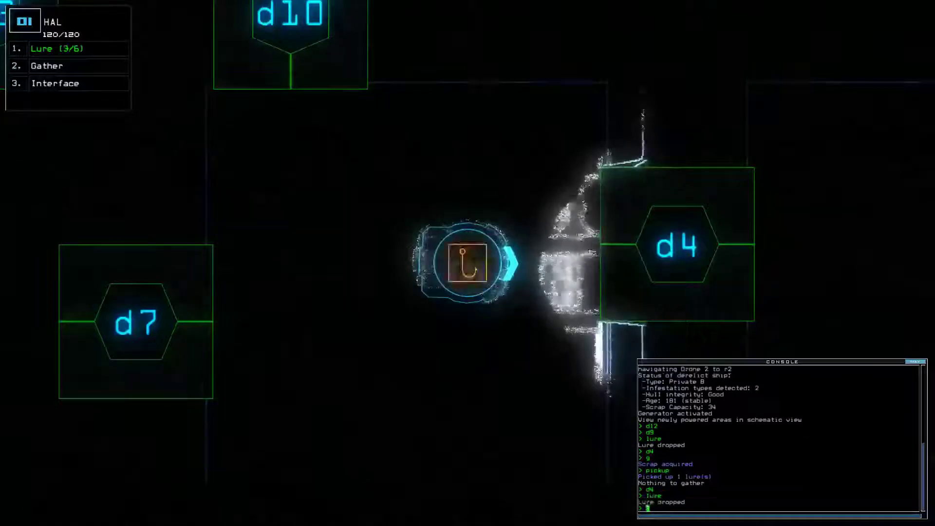
key(Left)
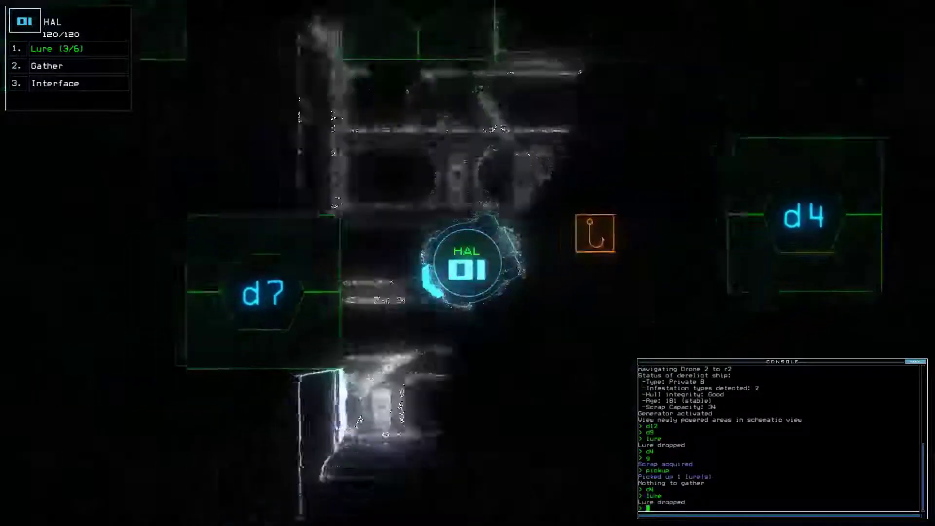
text(d7)
key(Return)
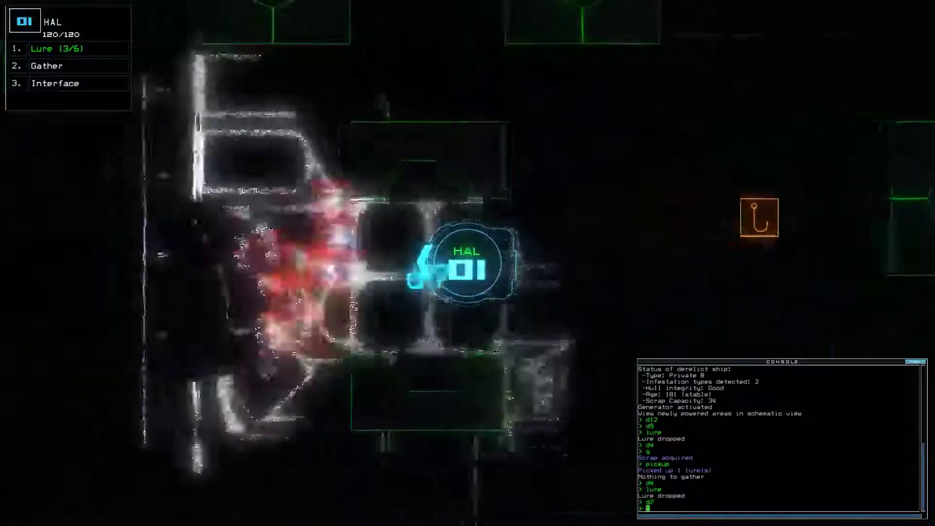
key(Left)
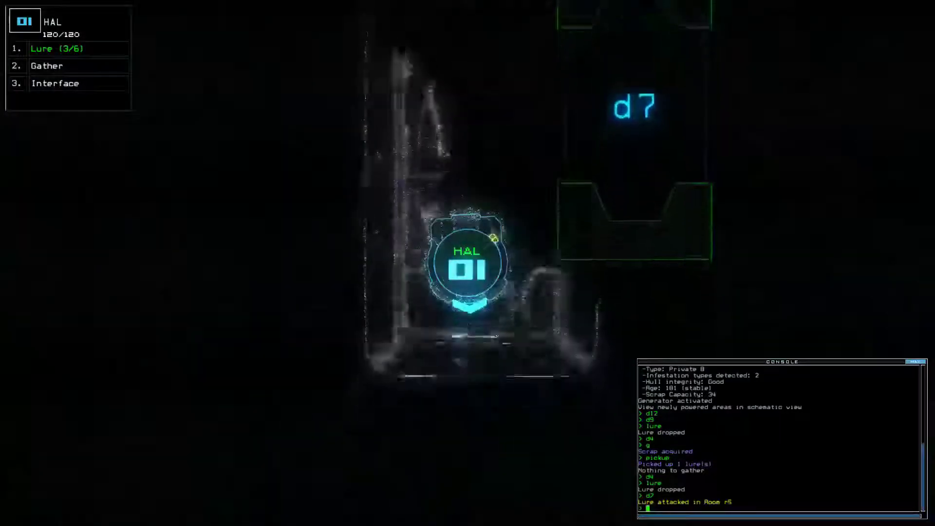
text(g)
key(Return)
key(Up)
text(d7)
key(Return)
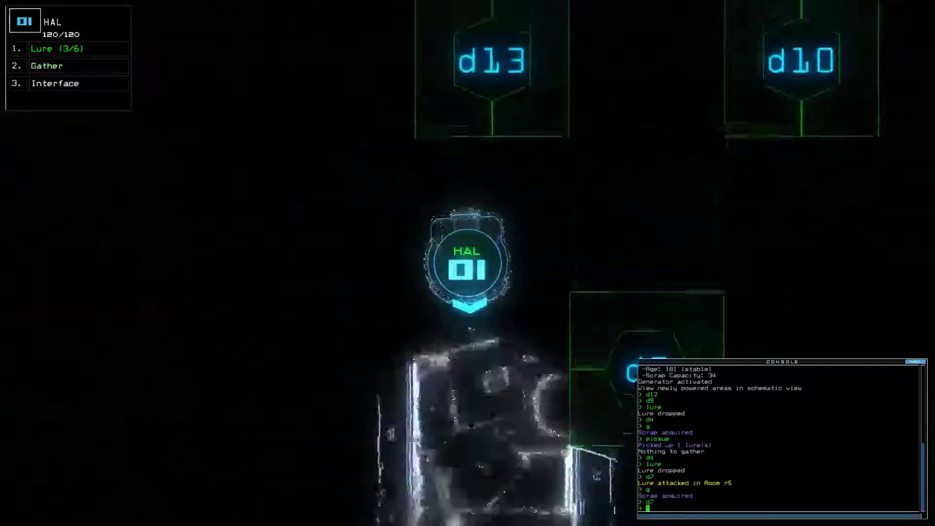
text(d7)
key(Return)
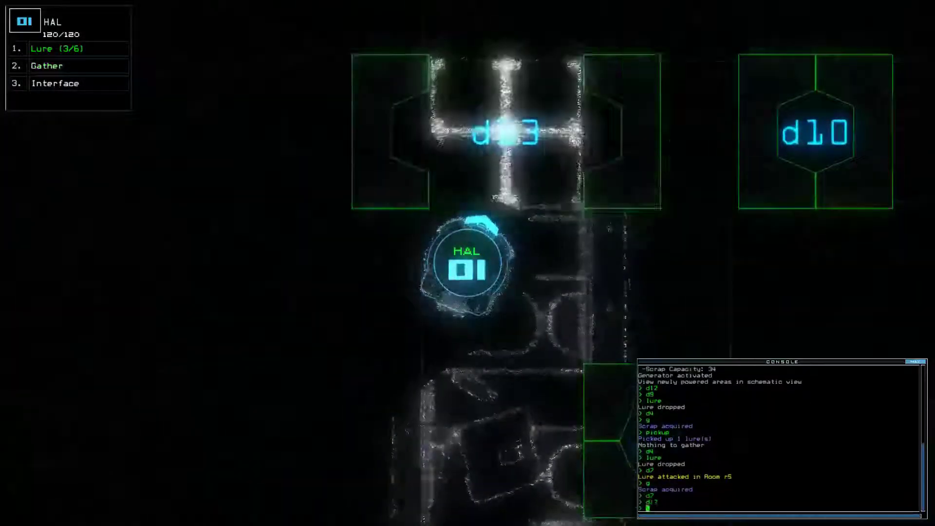
key(Tab)
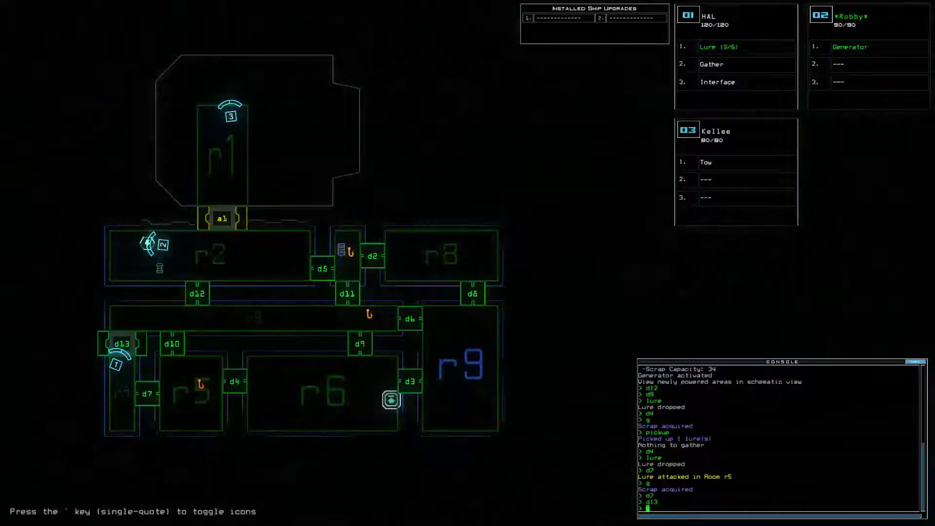
text(12)
Open d12, recall the drones to the docking room and check mission time.
key(Return)
text(end)
key(Return)
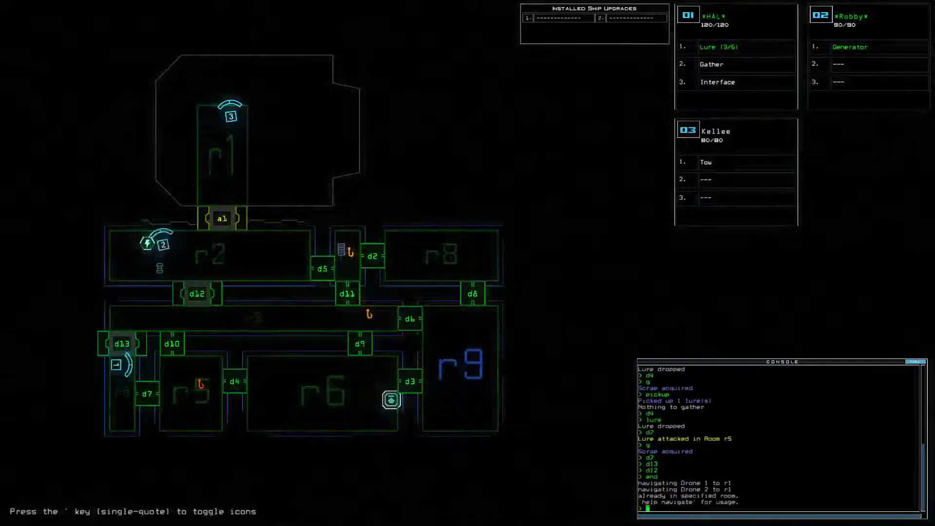
text(time)
key(Return)
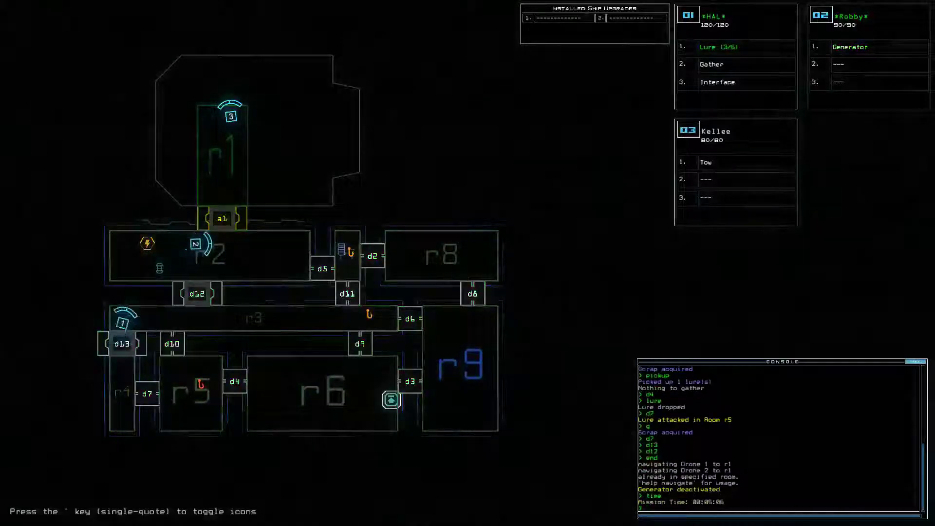
key(1)
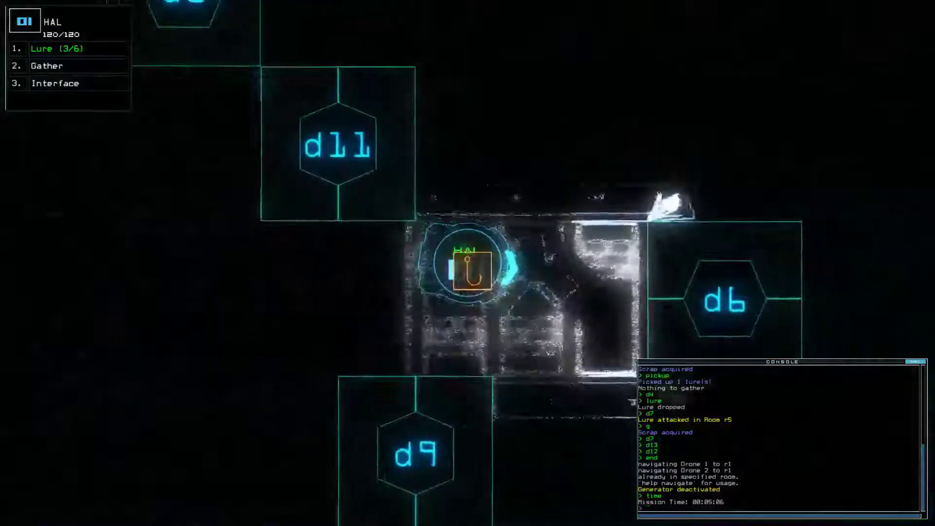
text(pickup)
Pick up another lure (4/6) and recall the drones to r1 again.
key(Return)
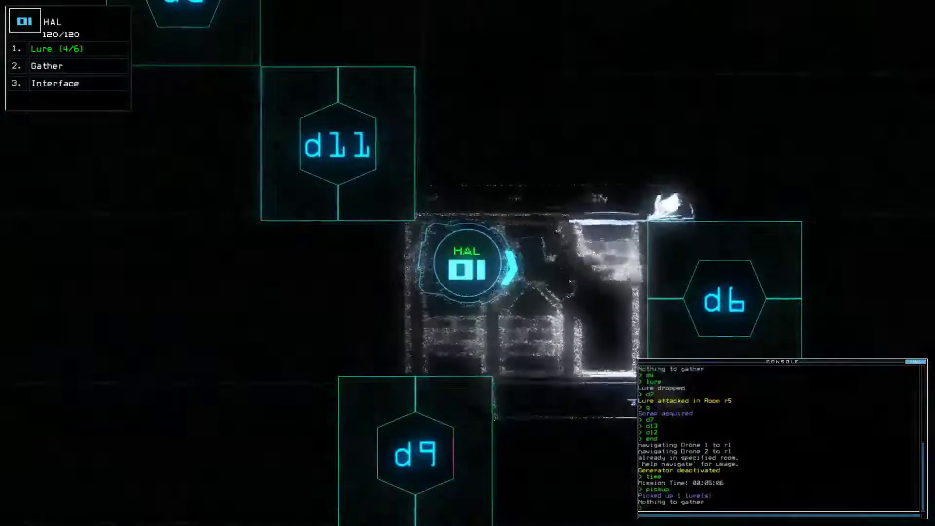
text(end)
key(Return)
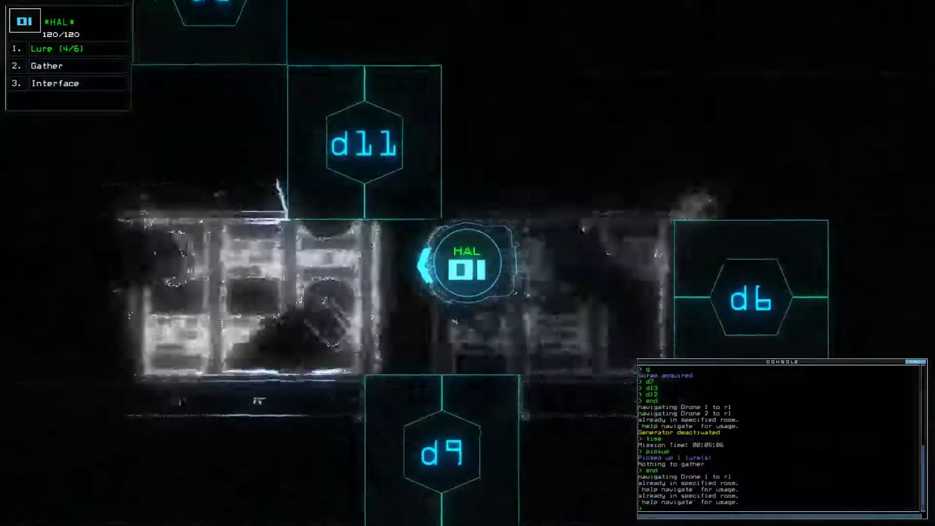
text(time)
key(Return)
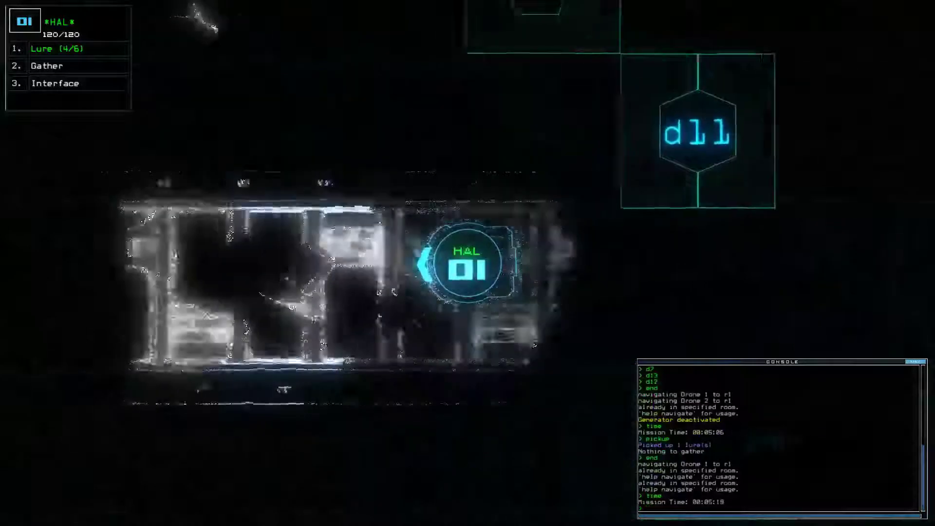
key(Tab)
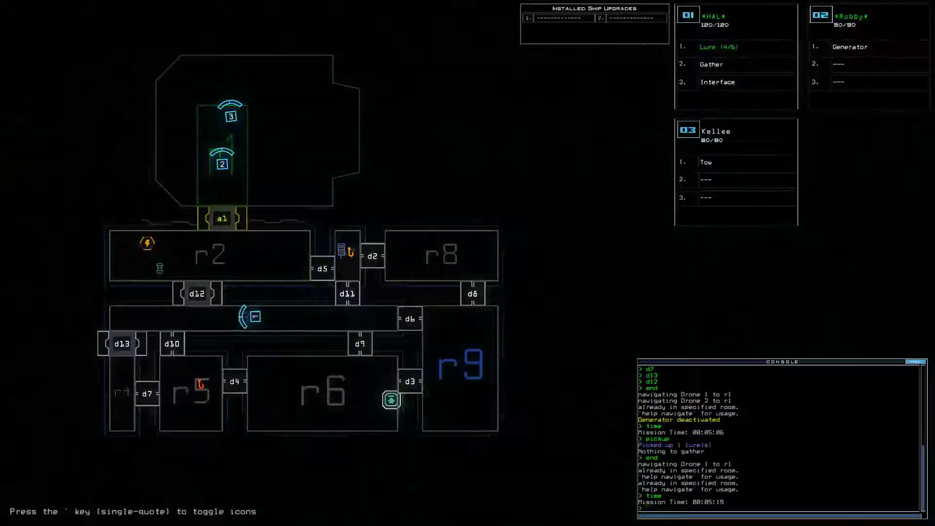
Close airlock a1 behind the drones after checking the ship map.
key(Tab)
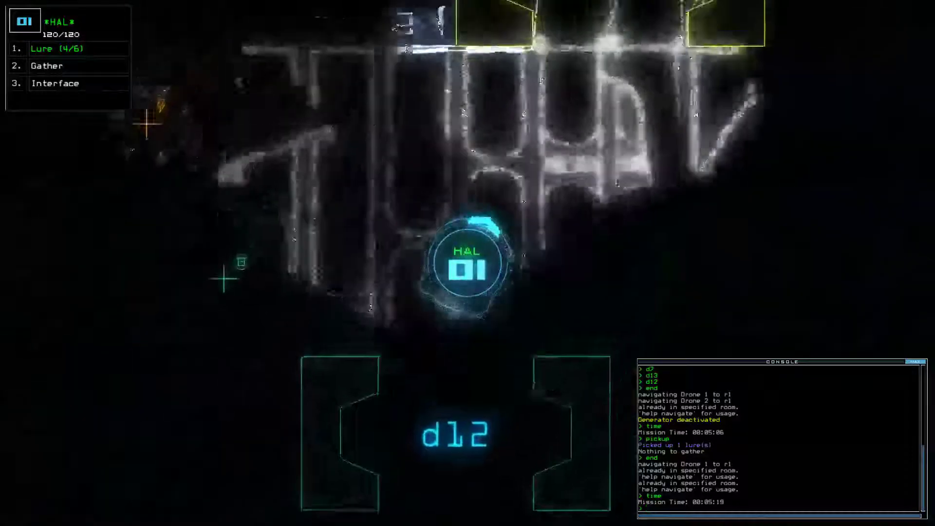
key(Tab)
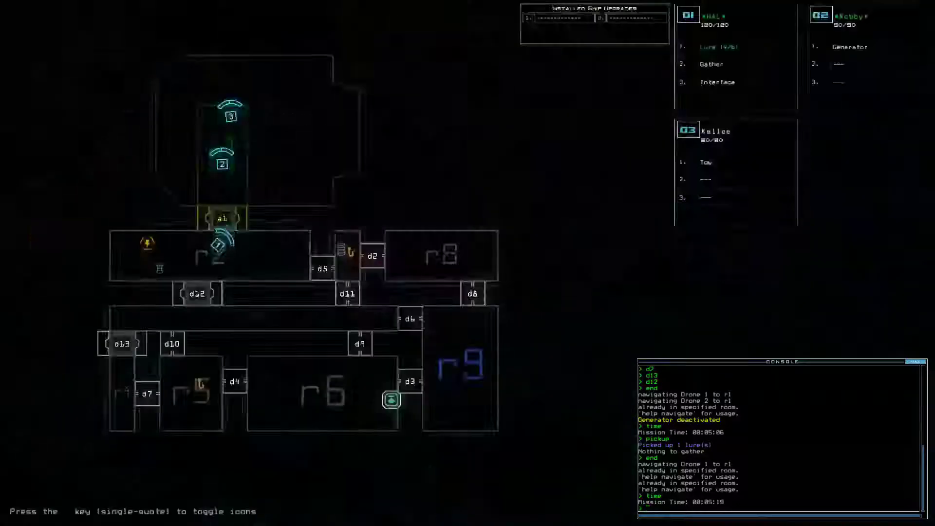
key(Tab)
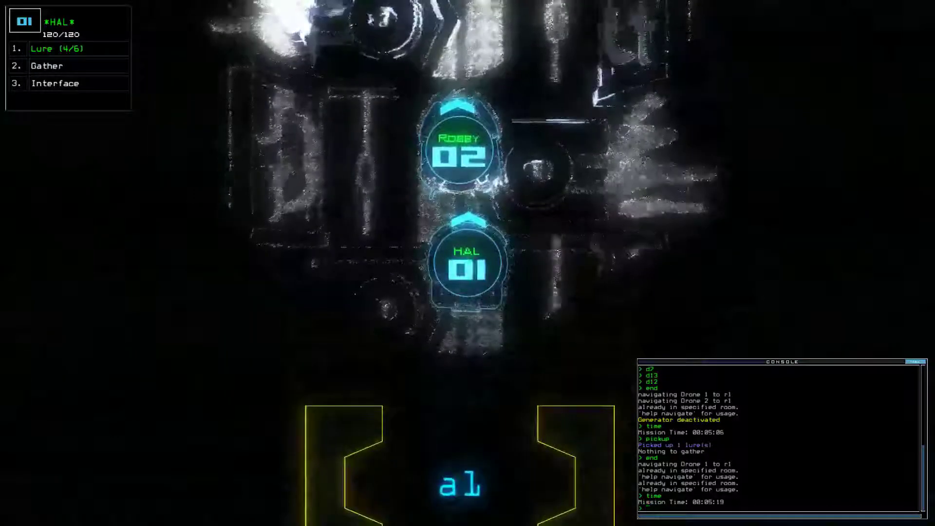
text(a1)
key(Return)
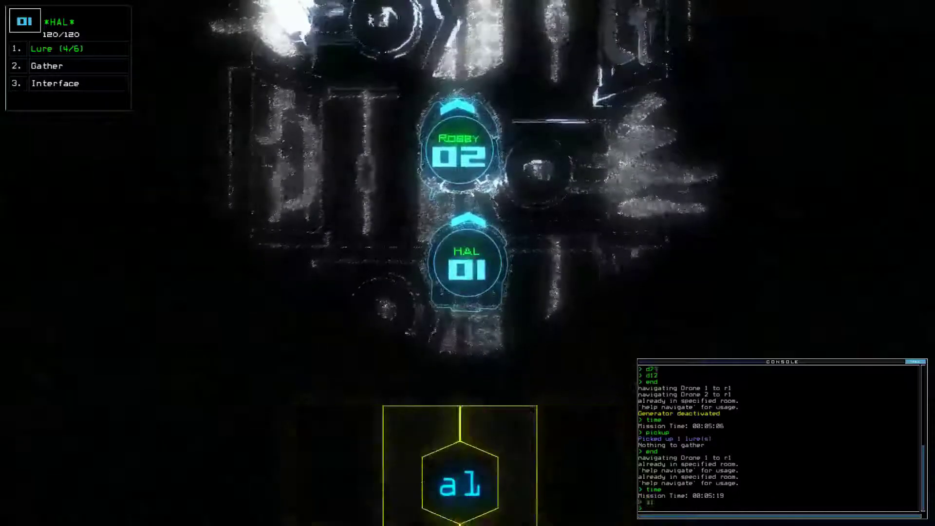
text(time)
Review mission time and gathered salvage, then exit the derelict for a 680 total score.
key(Return)
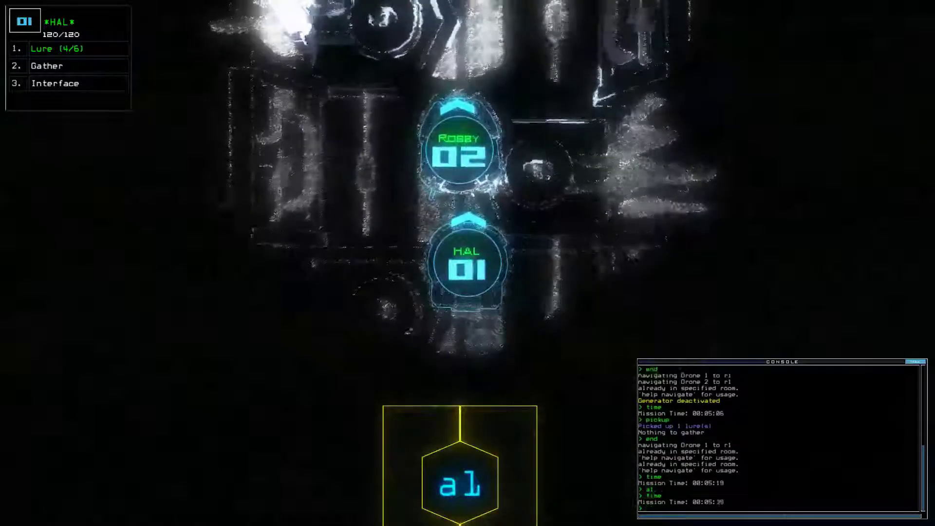
text(gather)
text( lure)
key(Return)
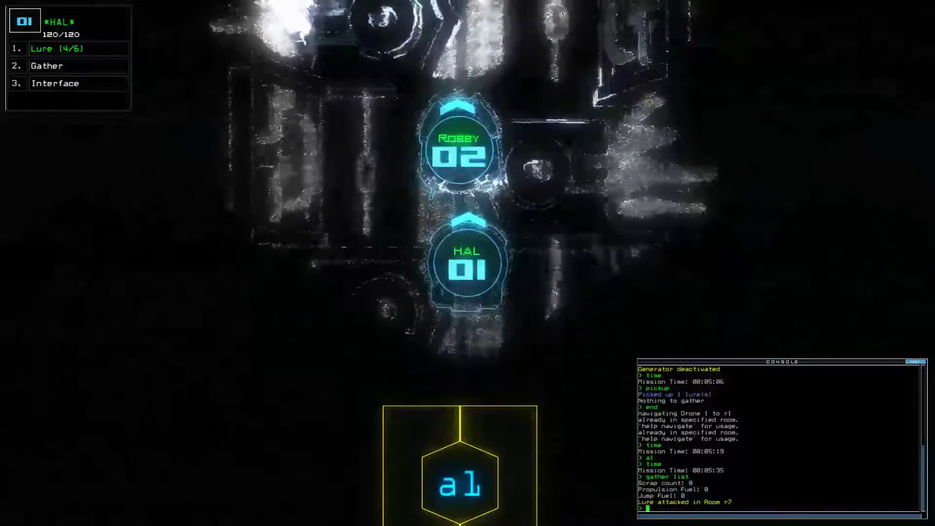
text(extt)
key(Return)
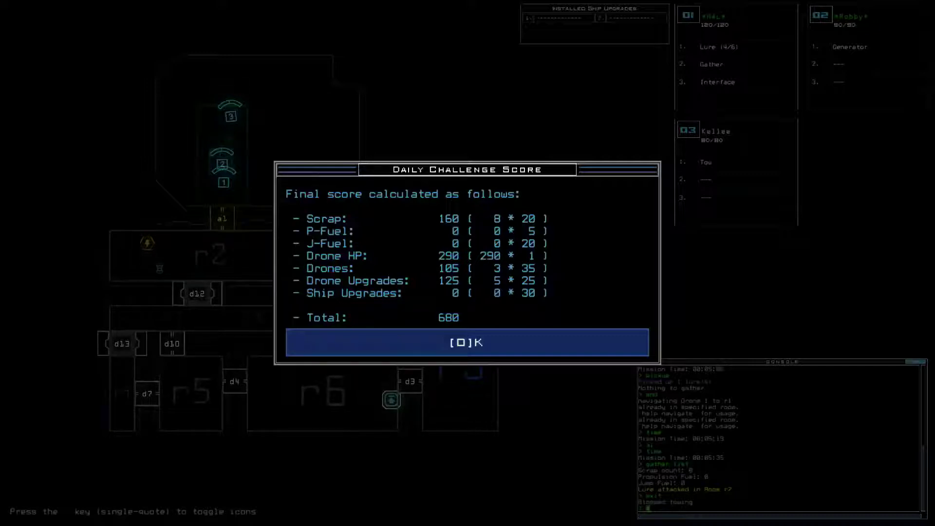
Dismiss the score summary to reveal the Daily Leaderboard with 680 in second place.
key(o)
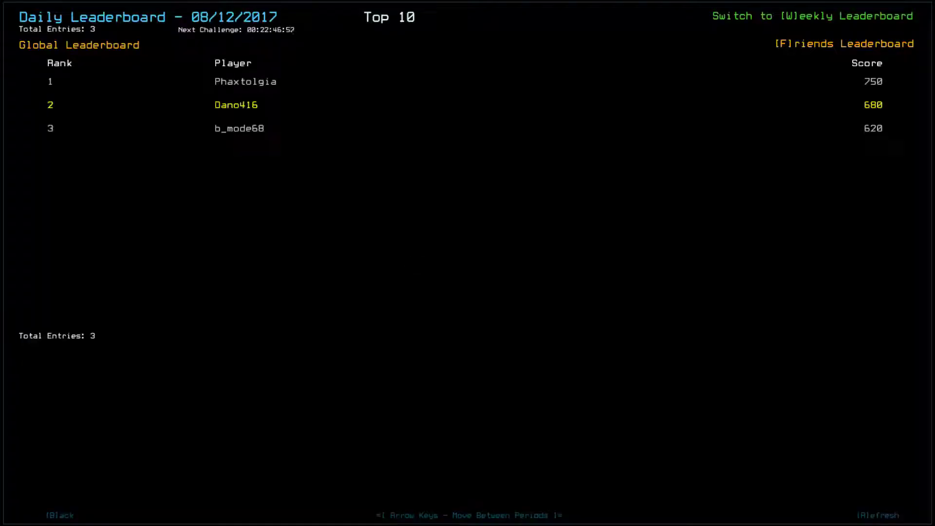